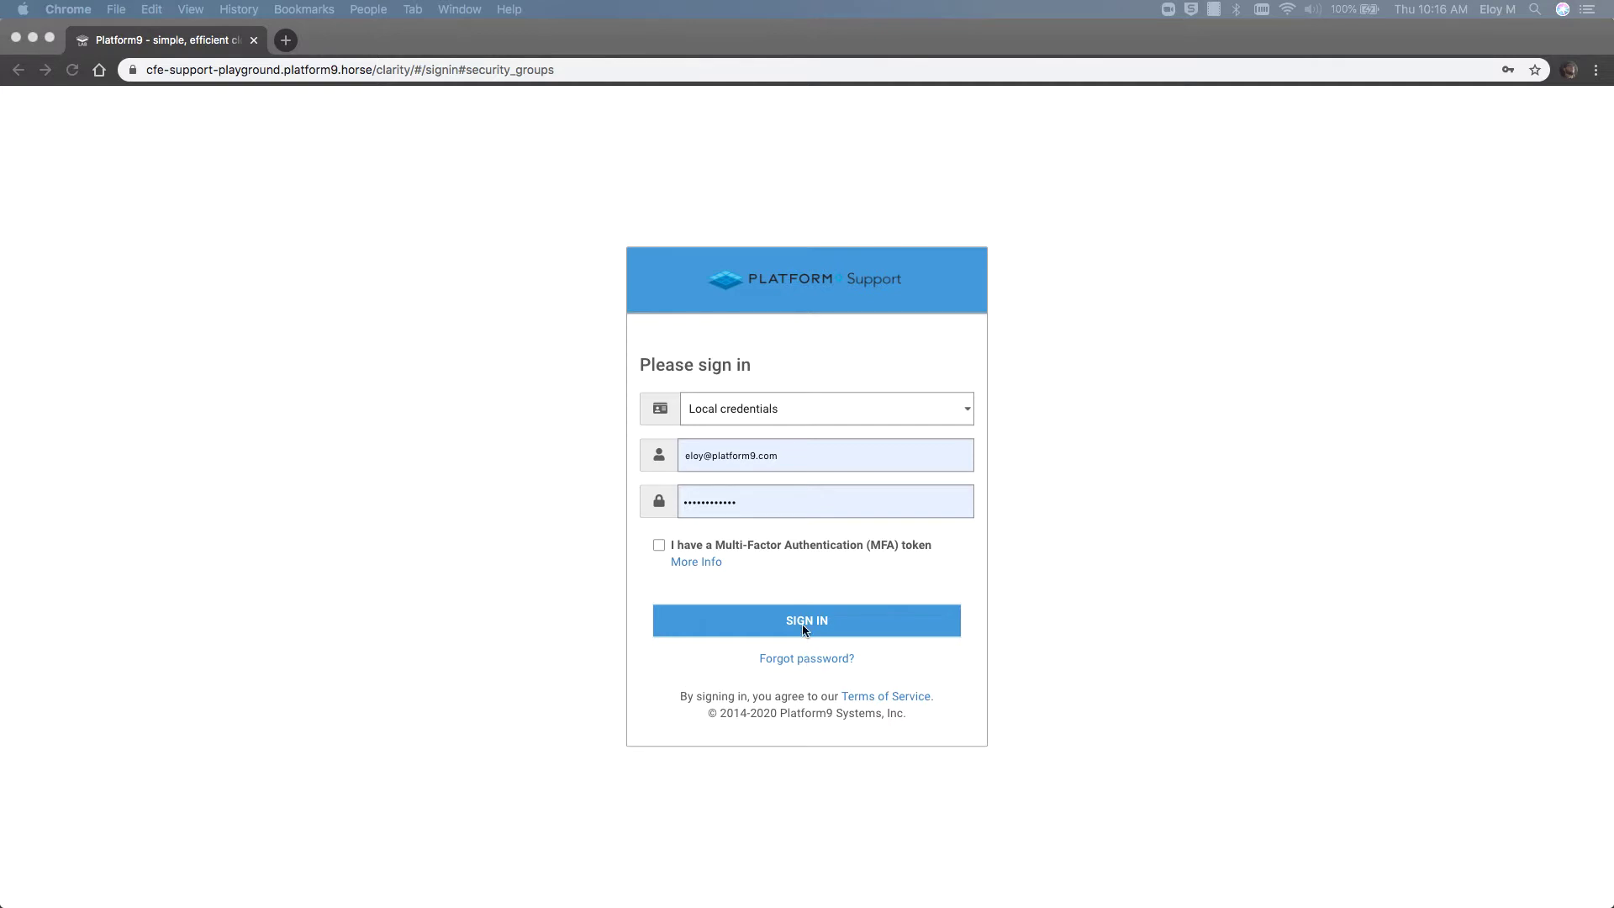
- Sign in with the prefilled local credentials and switch from the Support tenant to the account owner's tenant
{"action": "left_click", "coordinate": [804, 630]}
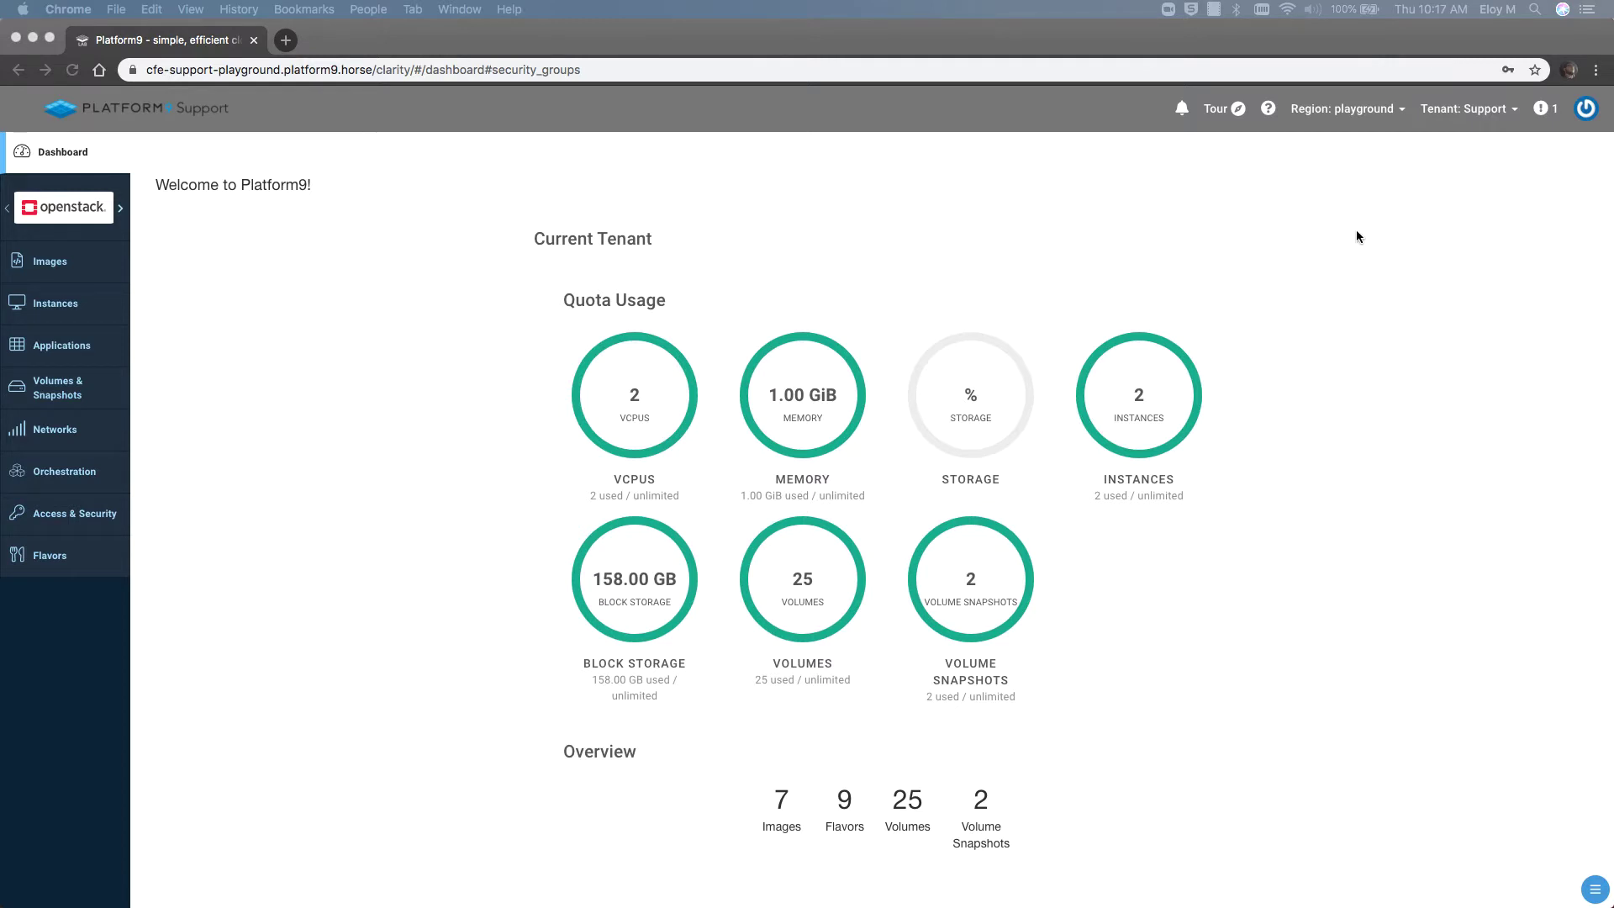
{"action": "left_click", "coordinate": [1478, 113]}
{"action": "left_click", "coordinate": [1468, 192]}
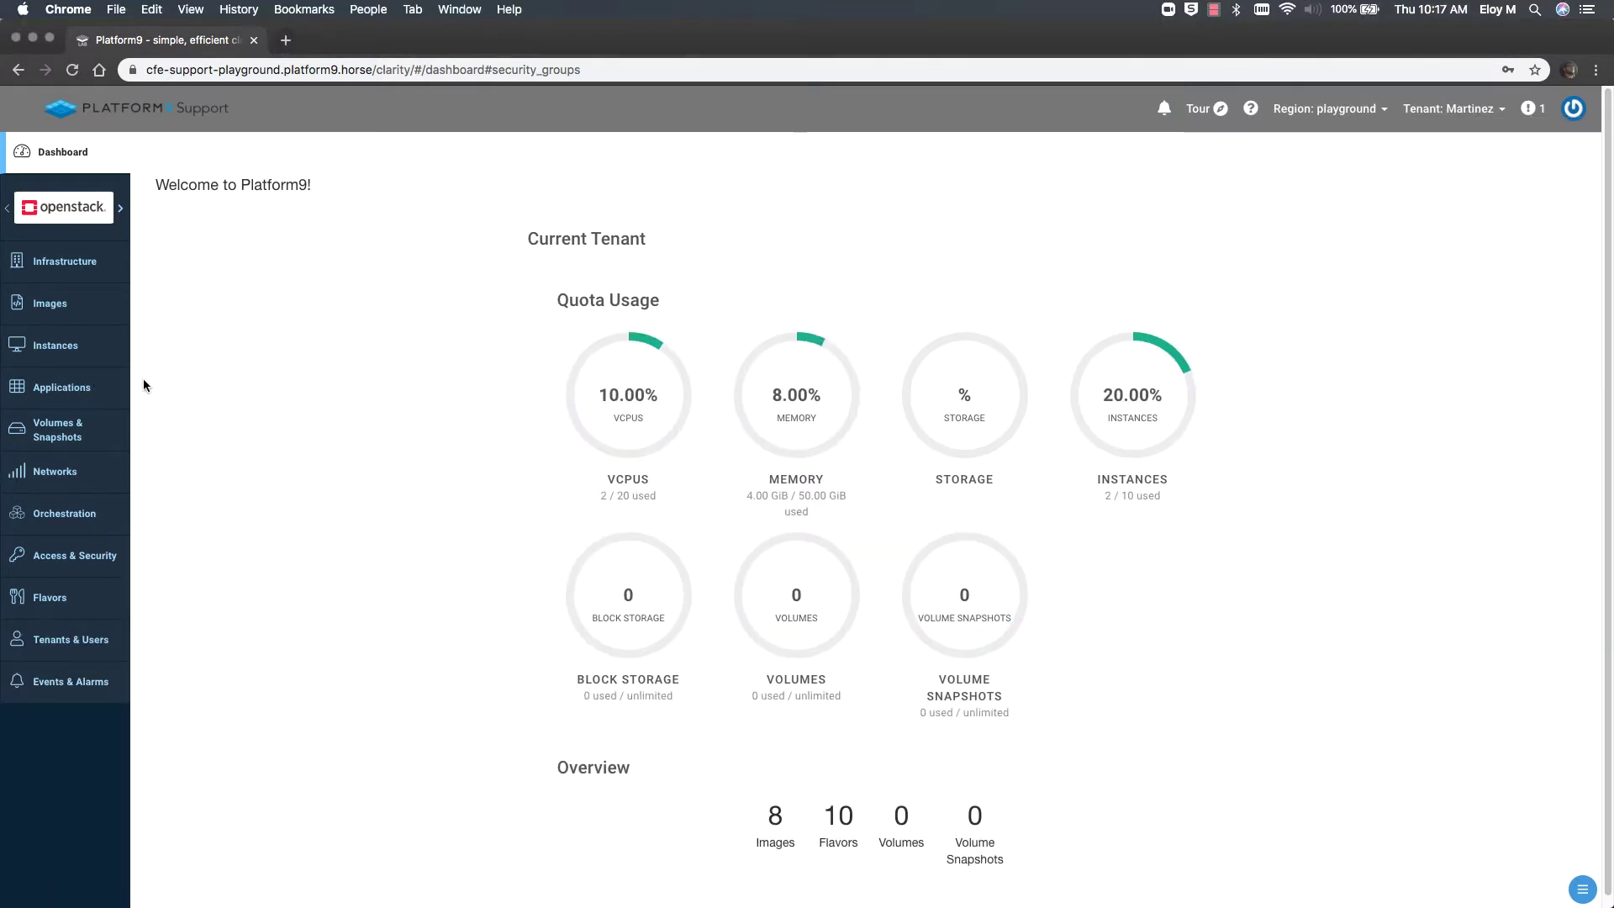
- Go to the tenant's instances and start creating a new VM instance
{"action": "left_click", "coordinate": [97, 357]}
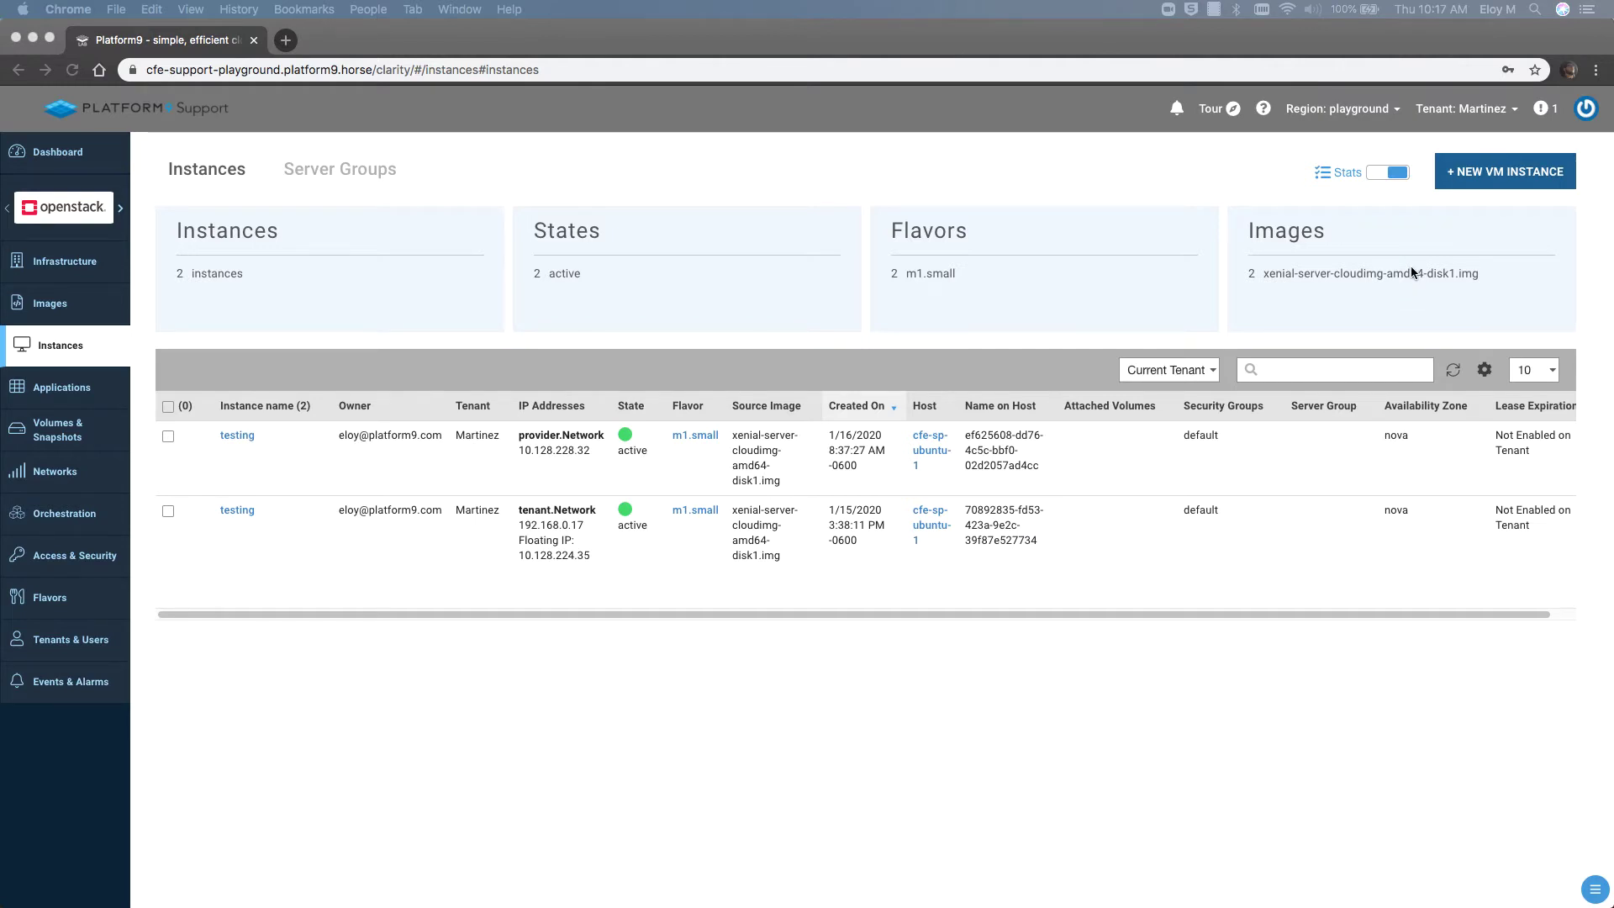
{"action": "left_click", "coordinate": [1489, 175]}
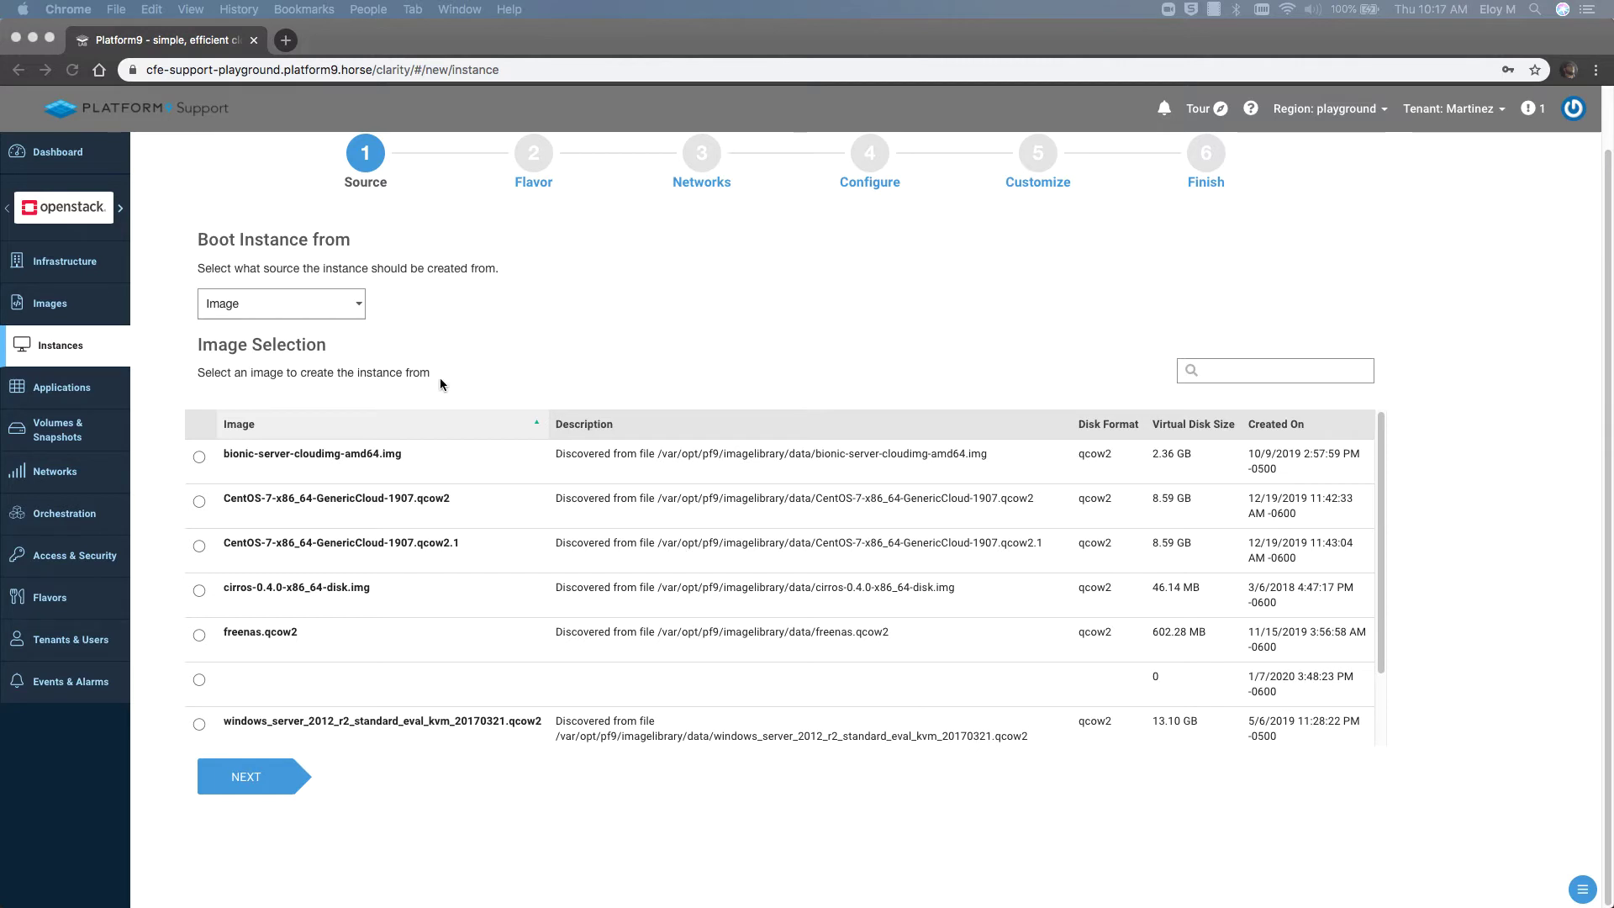
{"action": "left_click", "coordinate": [309, 303]}
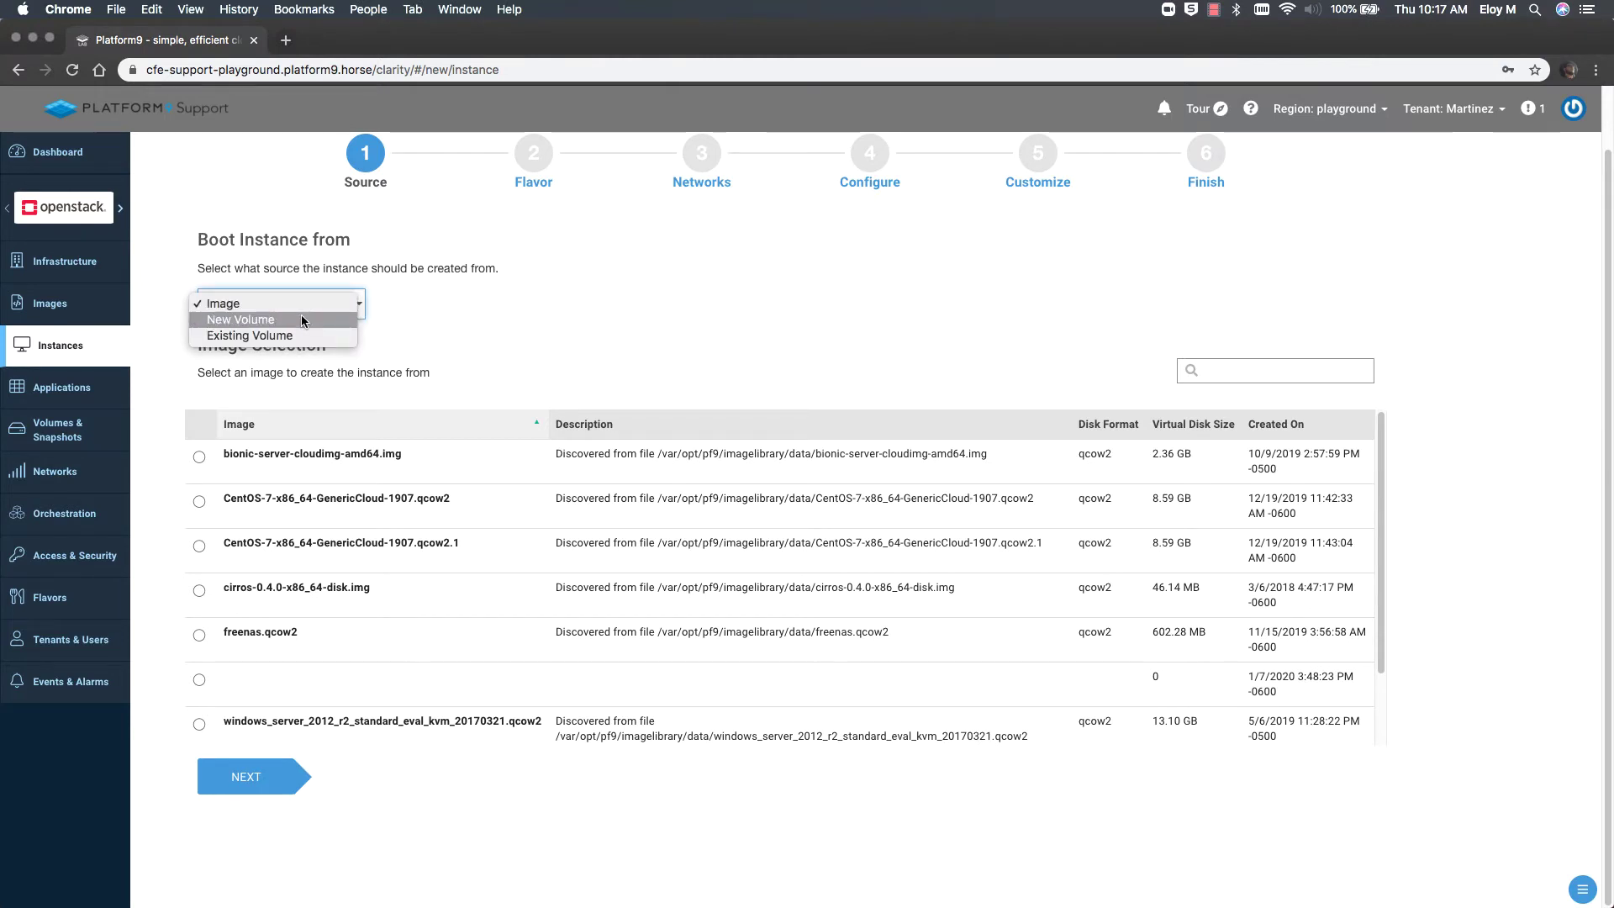
{"action": "left_click", "coordinate": [303, 319]}
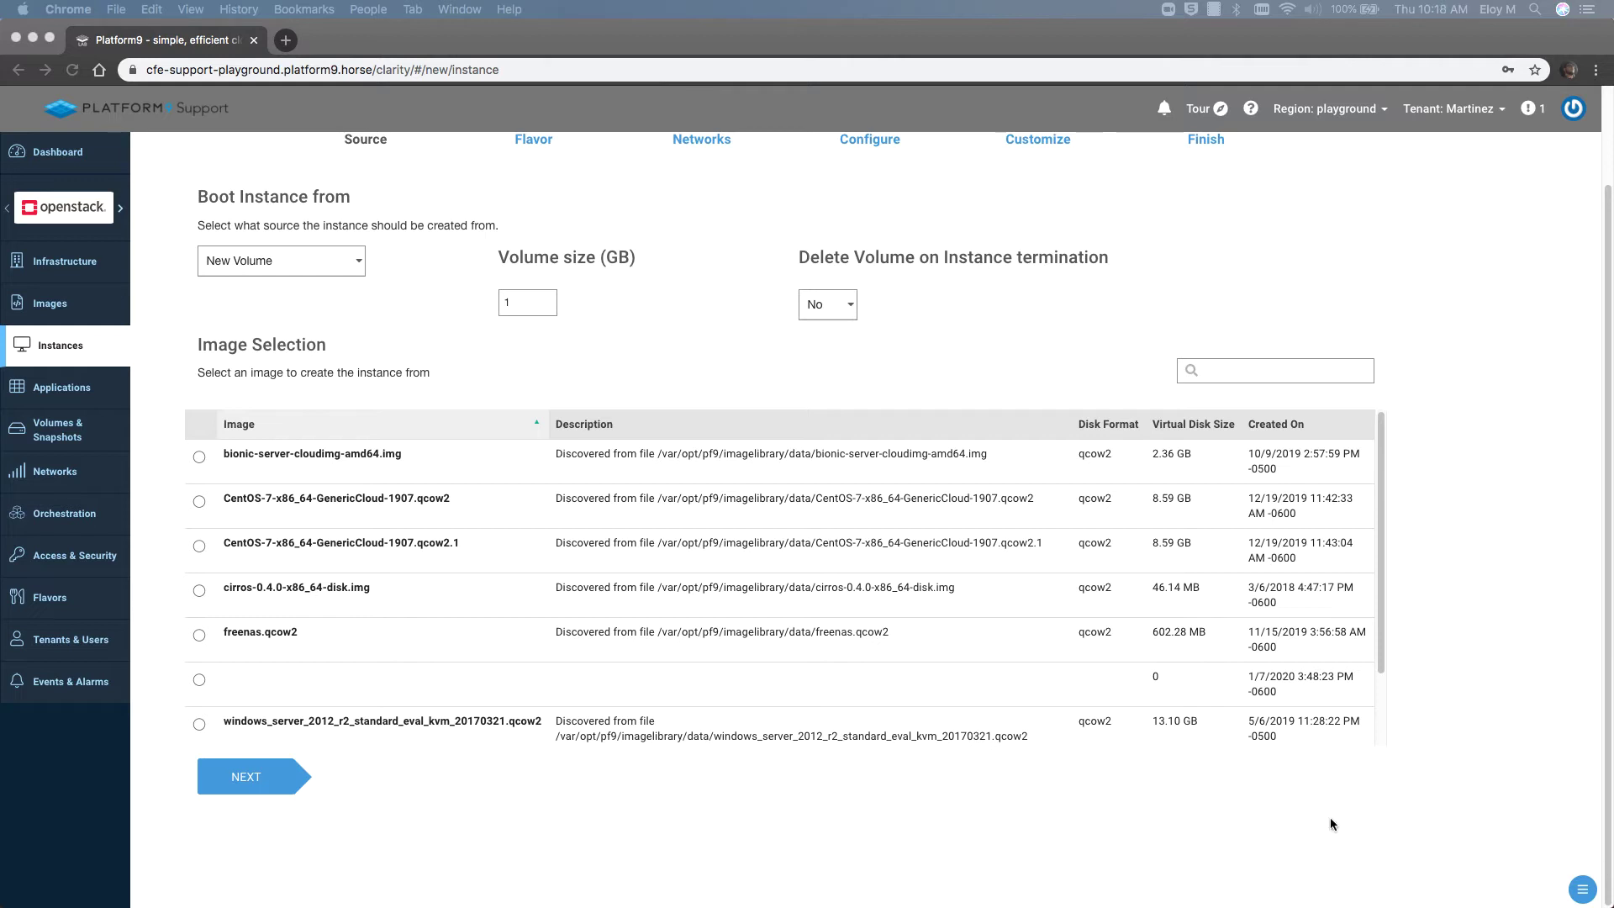
{"action": "left_click", "coordinate": [313, 246]}
{"action": "left_click", "coordinate": [313, 246]}
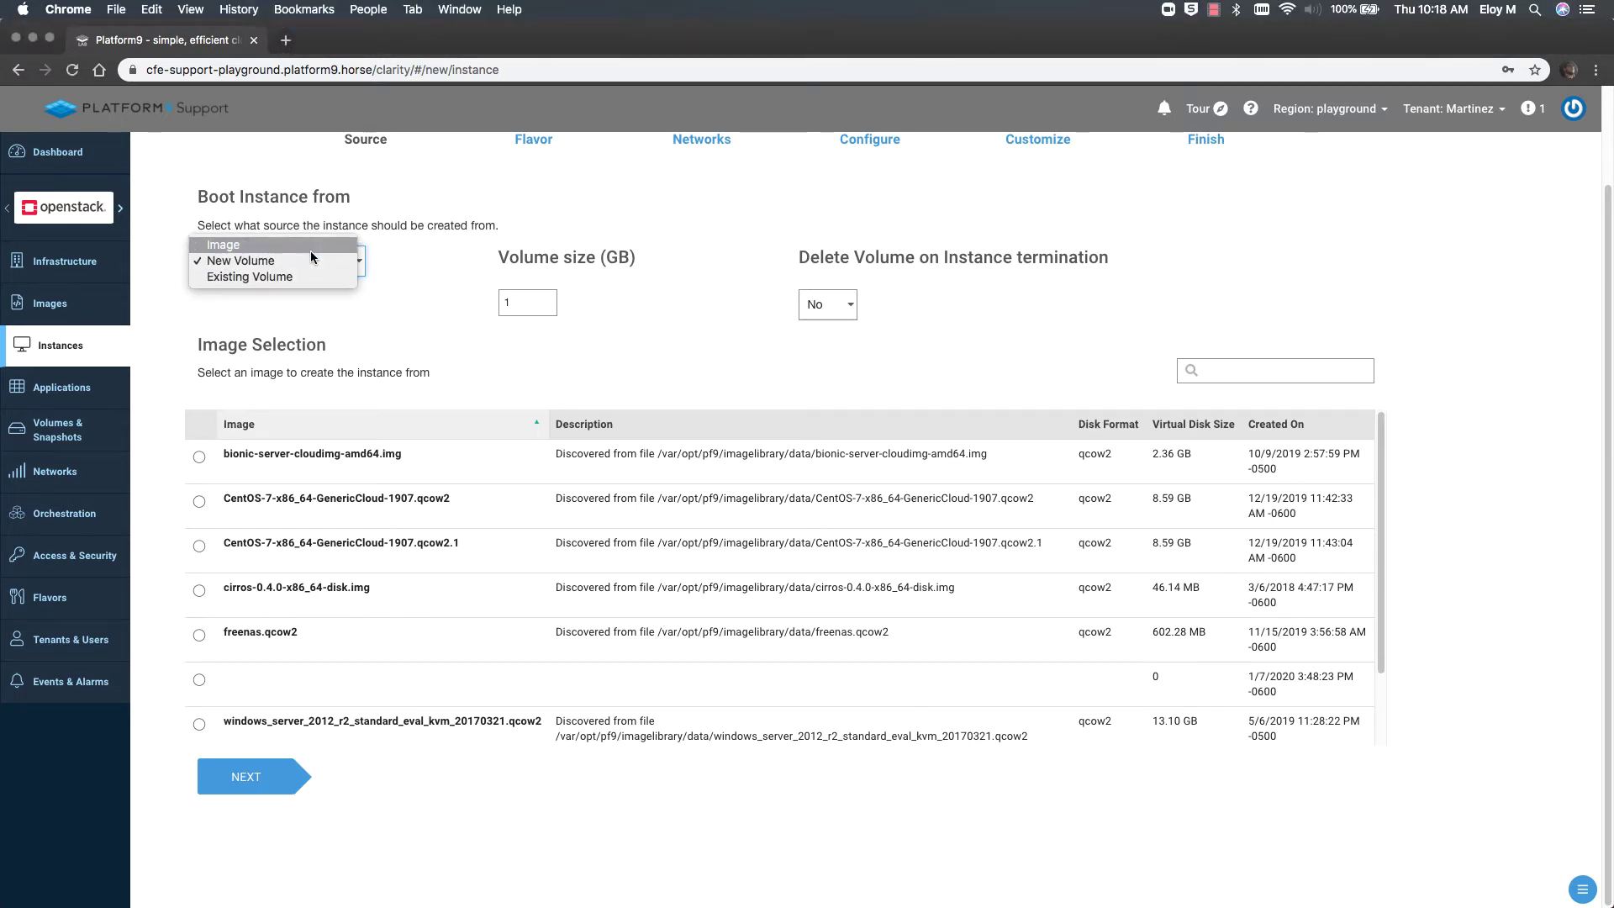
{"action": "left_click", "coordinate": [295, 244]}
- Choose xenial-server-cloudimg-amd64-disk1.img as the boot image and continue to the flavor settings
{"action": "scroll", "coordinate": [612, 557], "scroll_direction": "down", "scroll_amount": 2}
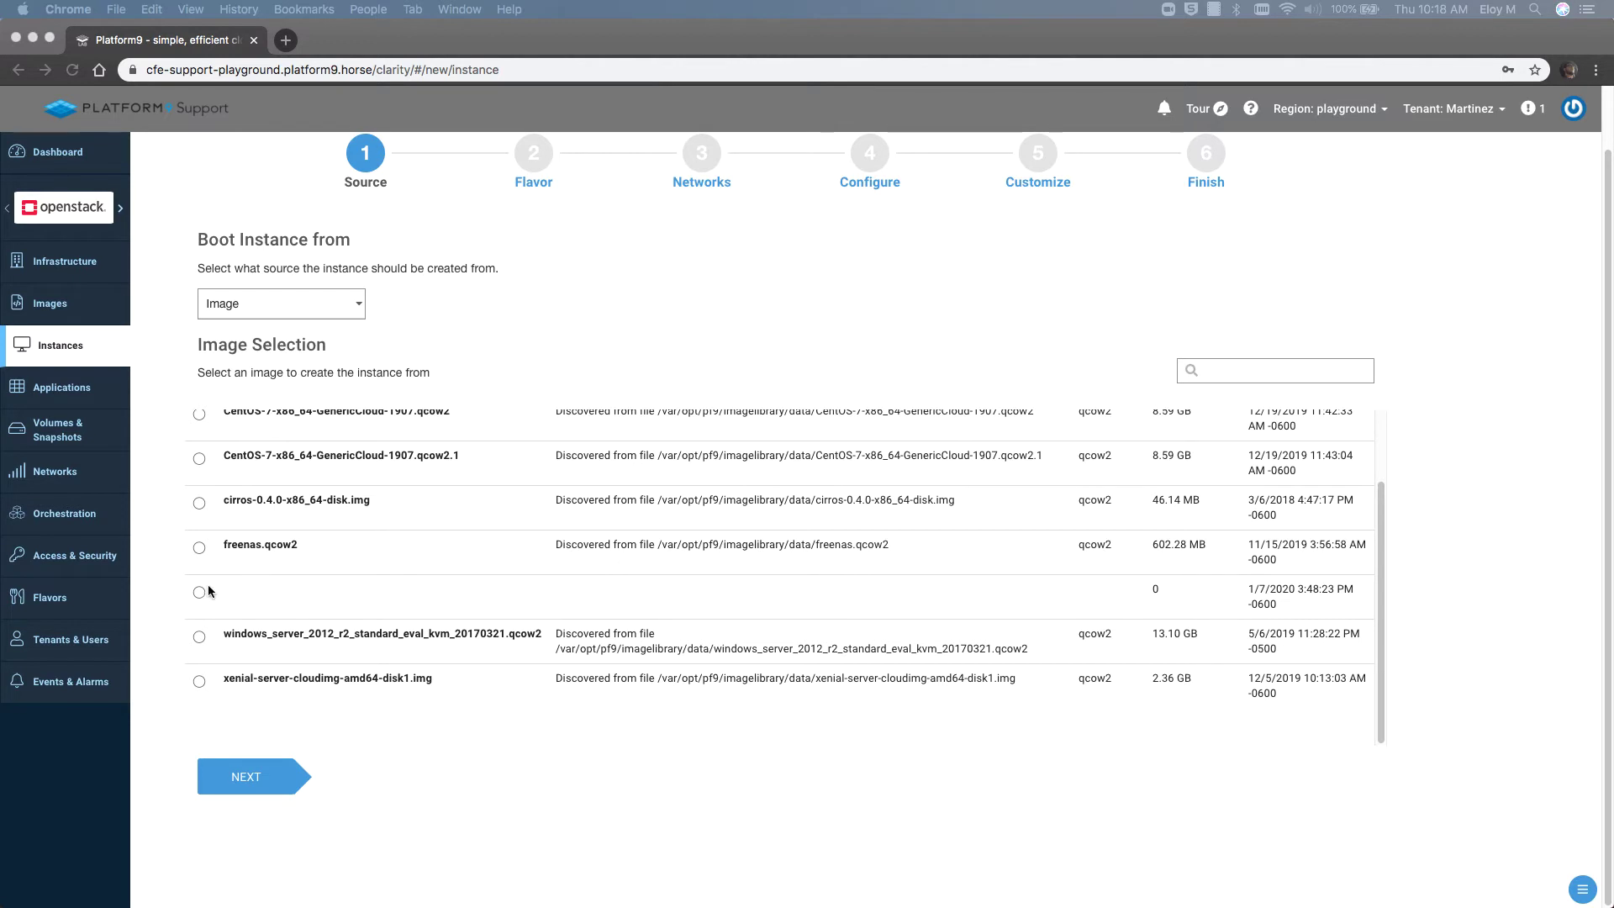
{"action": "left_click", "coordinate": [200, 685]}
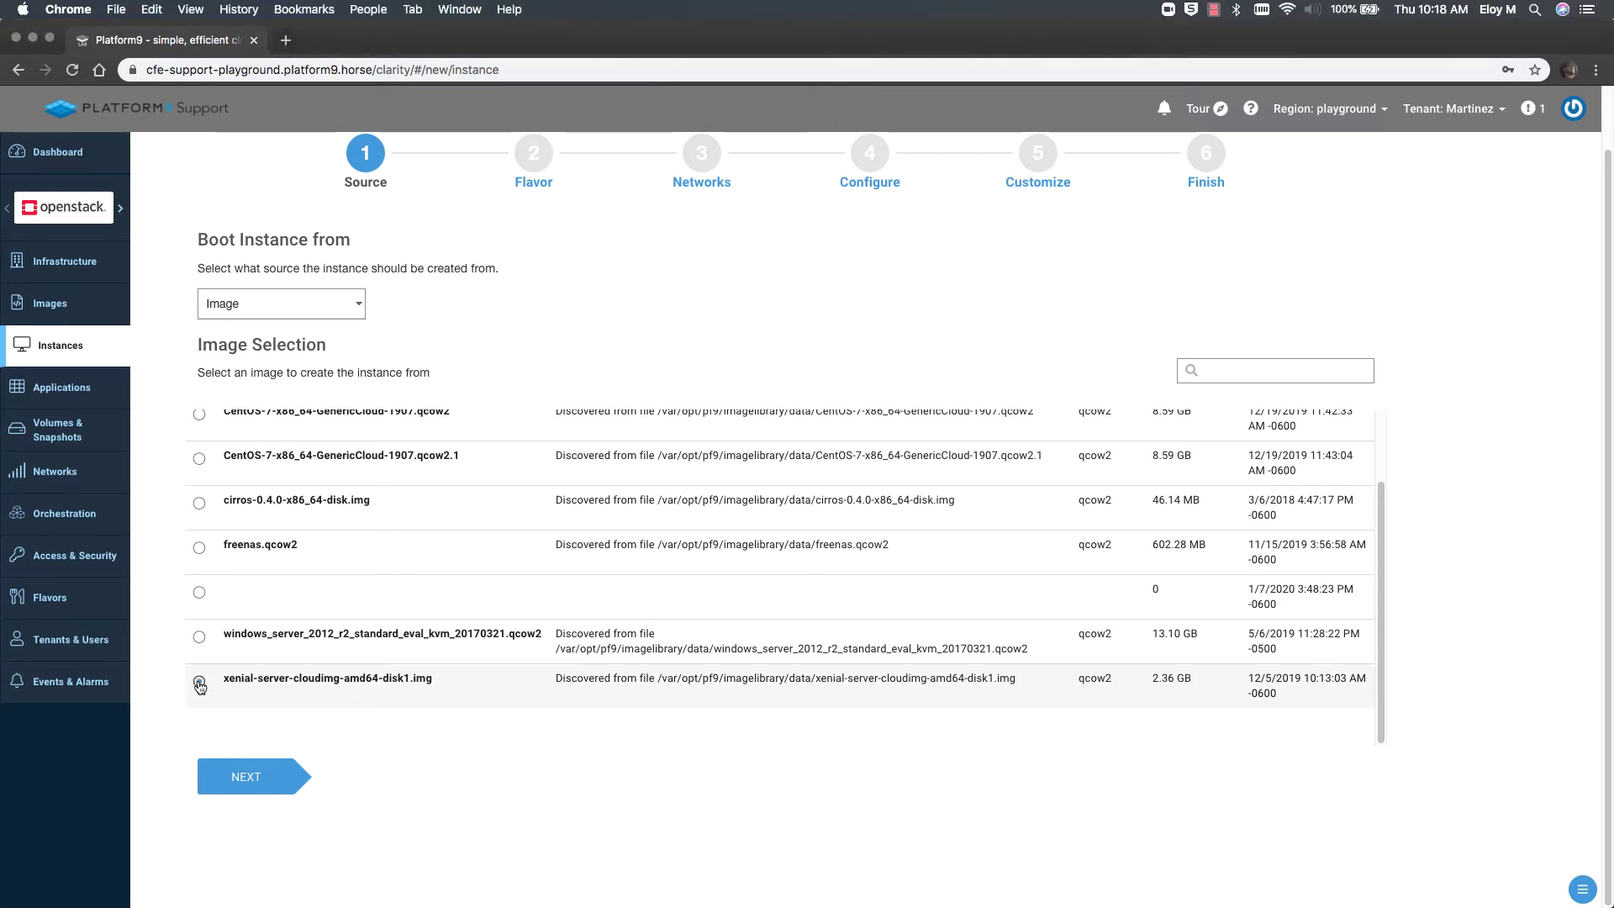
{"action": "left_click", "coordinate": [248, 777]}
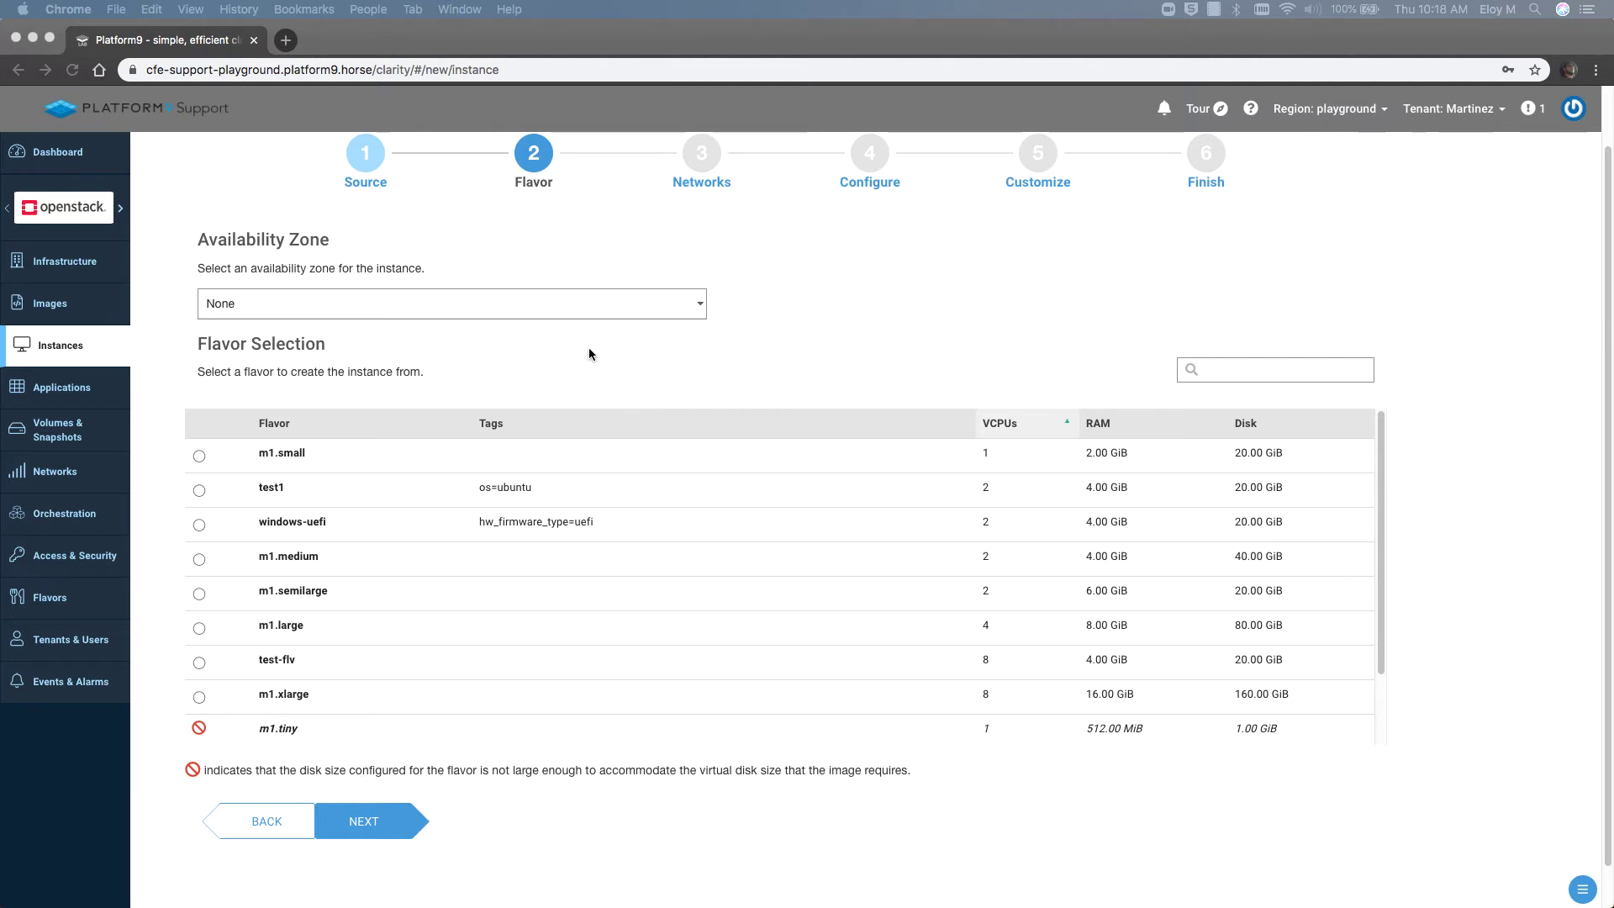
- Set the availability zone to nova and choose the m1.small flavor for the instance
{"action": "left_click", "coordinate": [502, 300]}
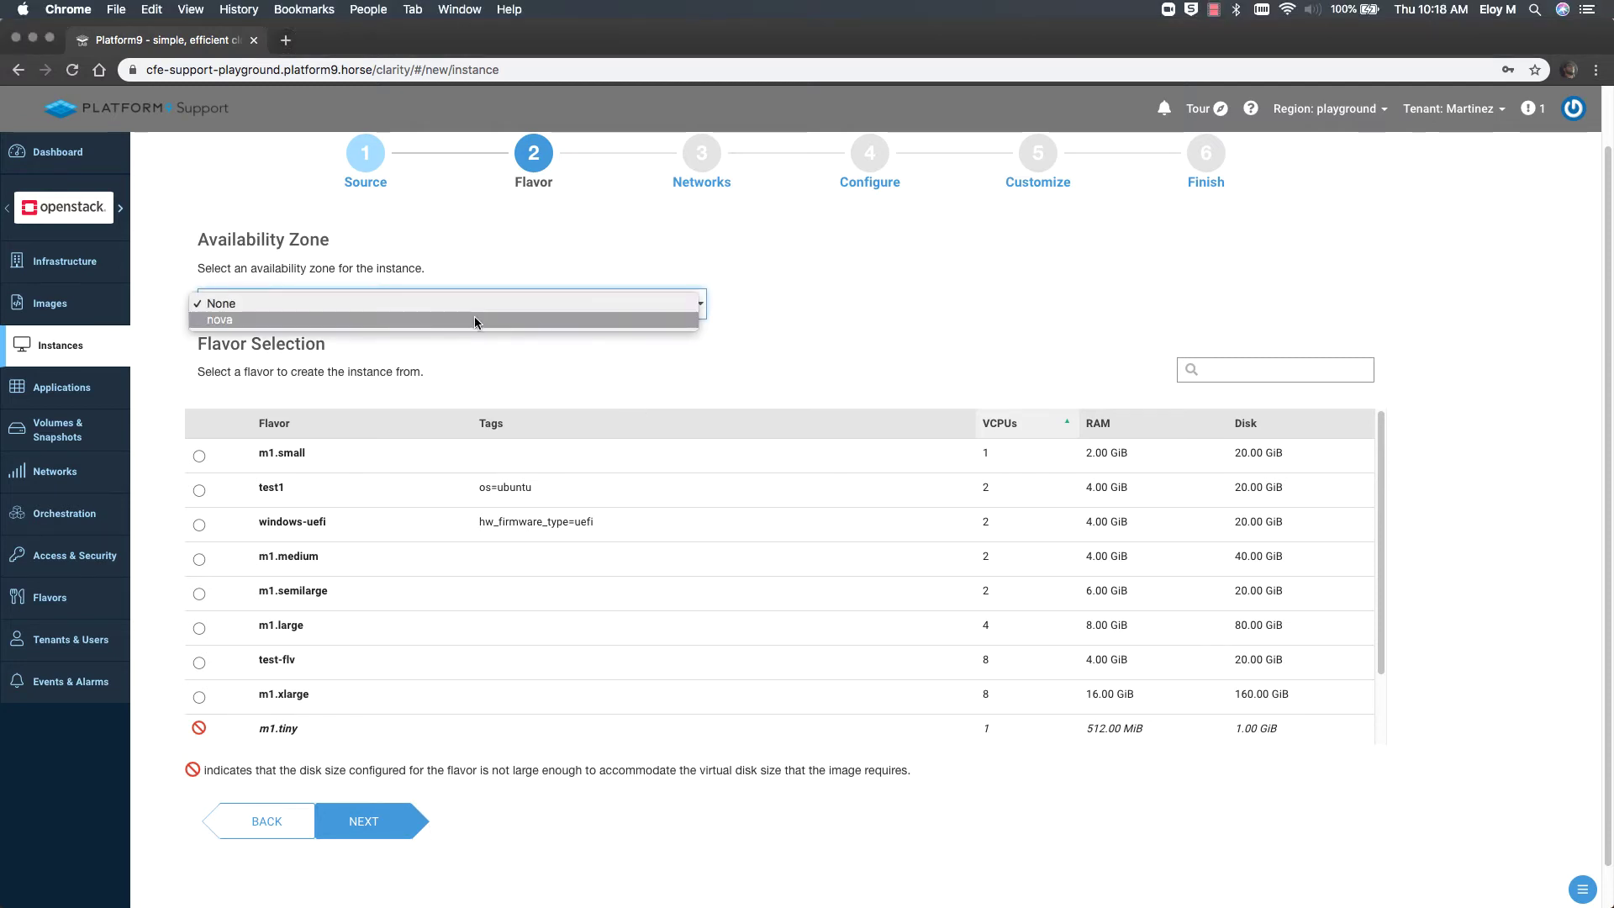
{"action": "left_click", "coordinate": [471, 319]}
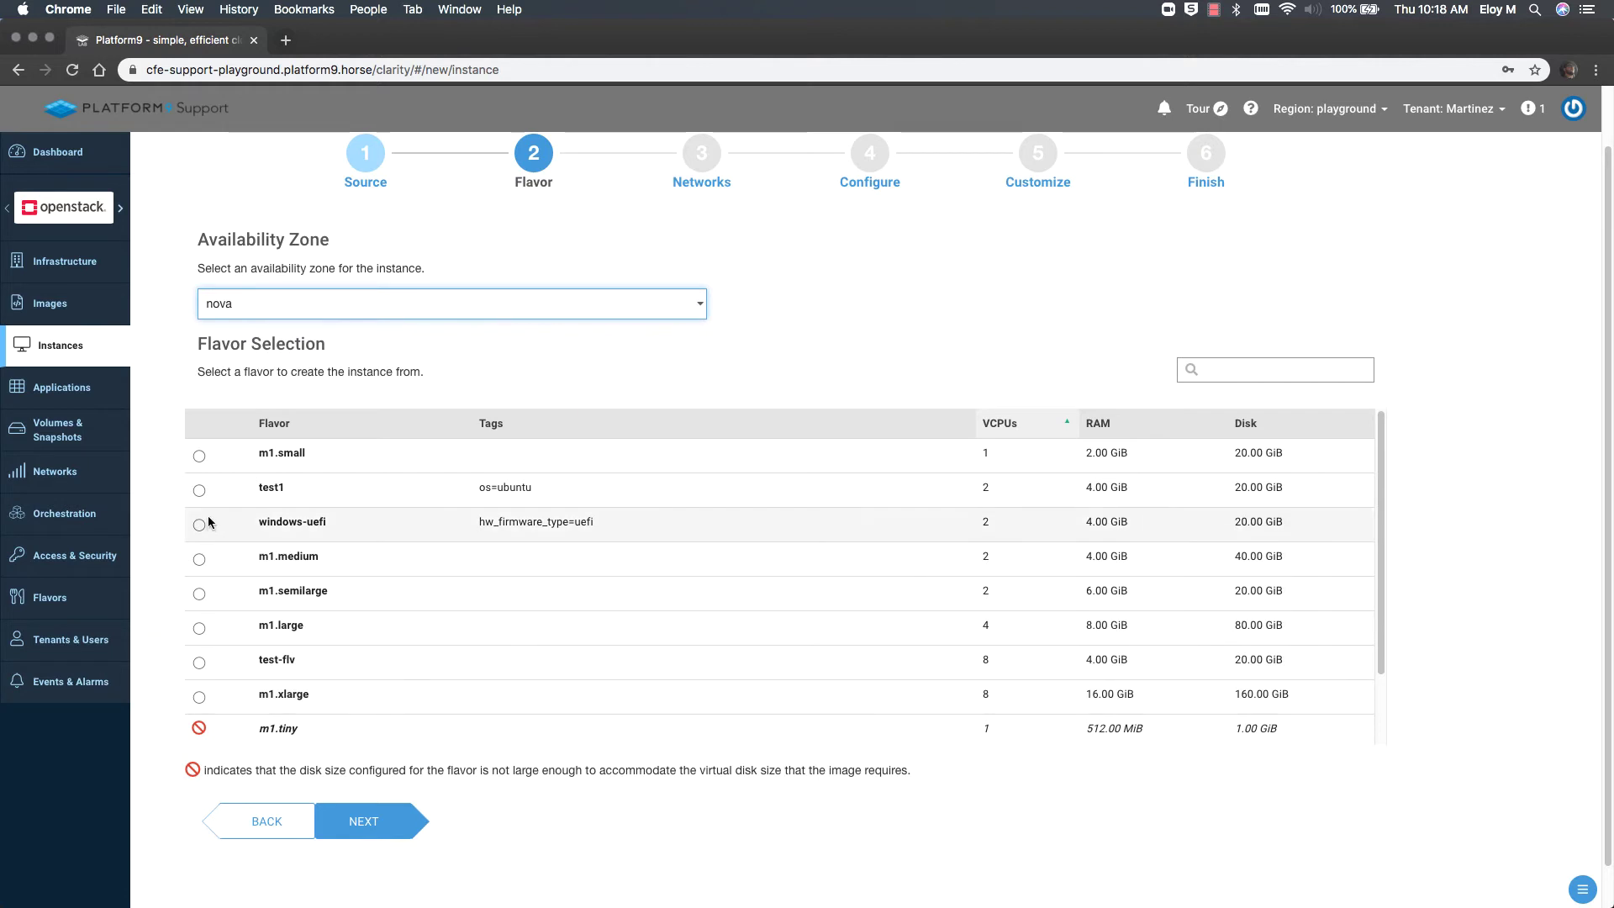
{"action": "left_click", "coordinate": [199, 457]}
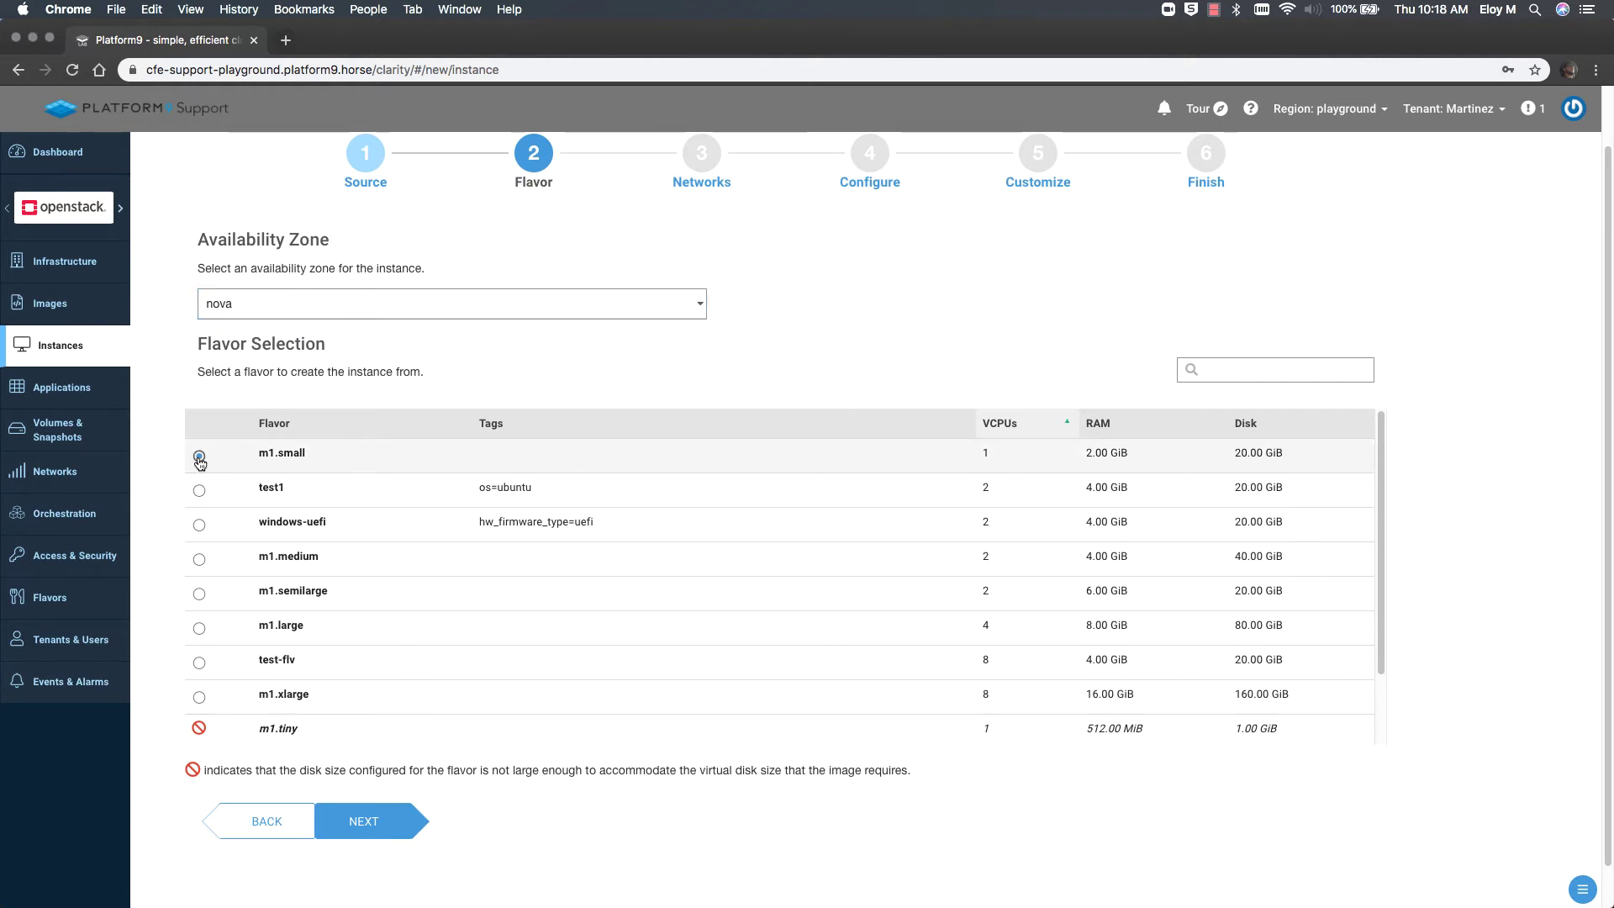
{"action": "left_click", "coordinate": [367, 824]}
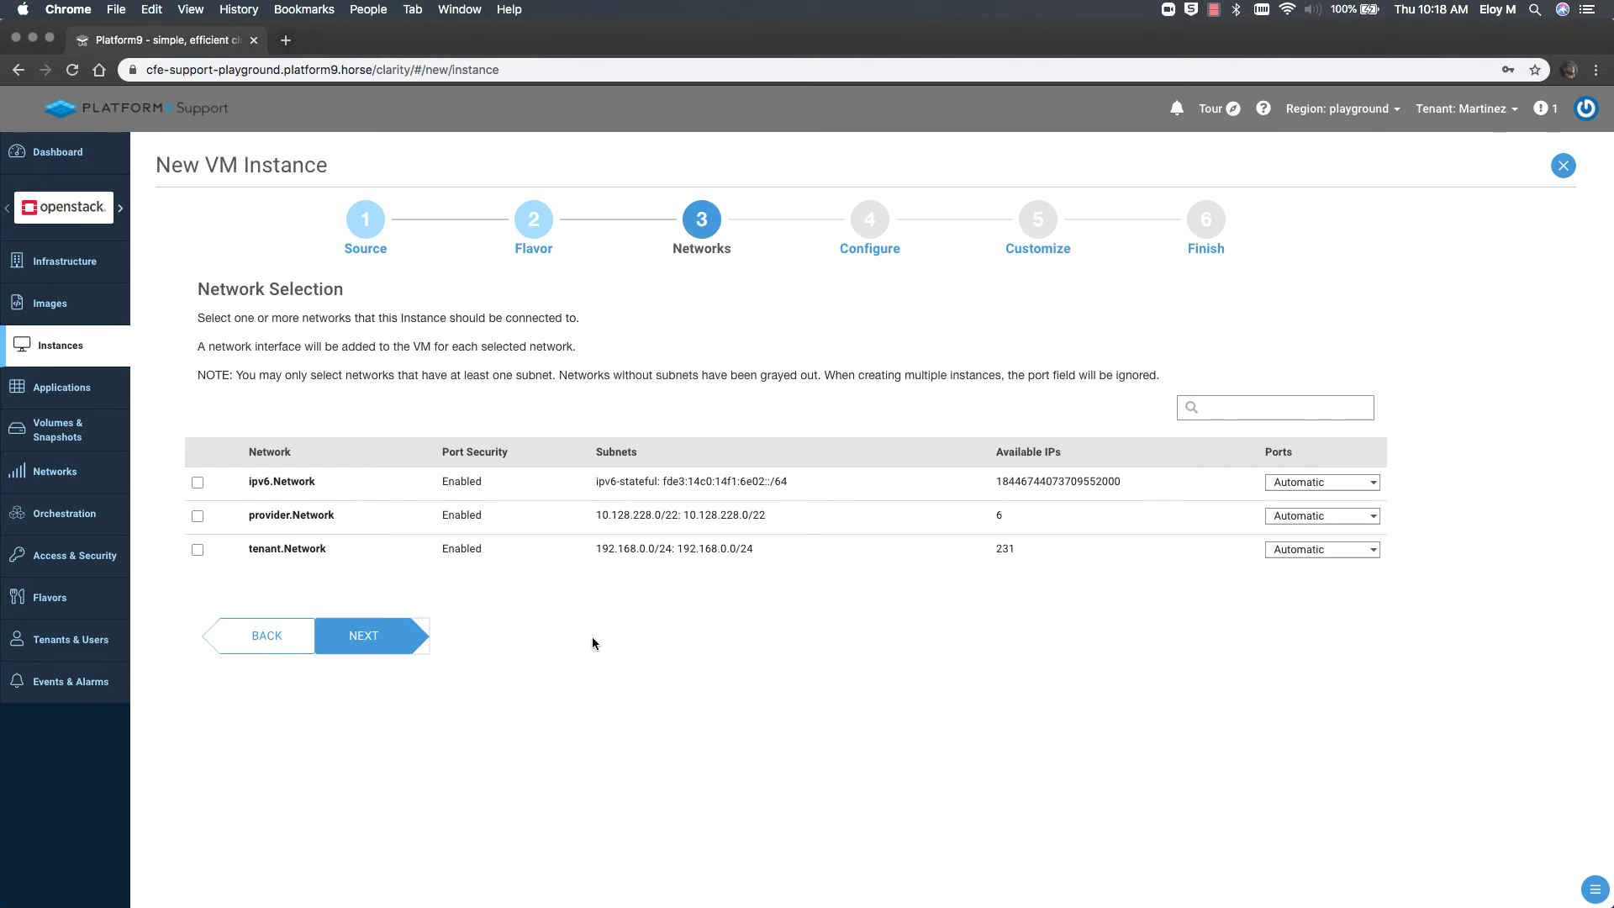
- Connect the instance to provider.Network and name it testing
{"action": "left_click", "coordinate": [202, 516]}
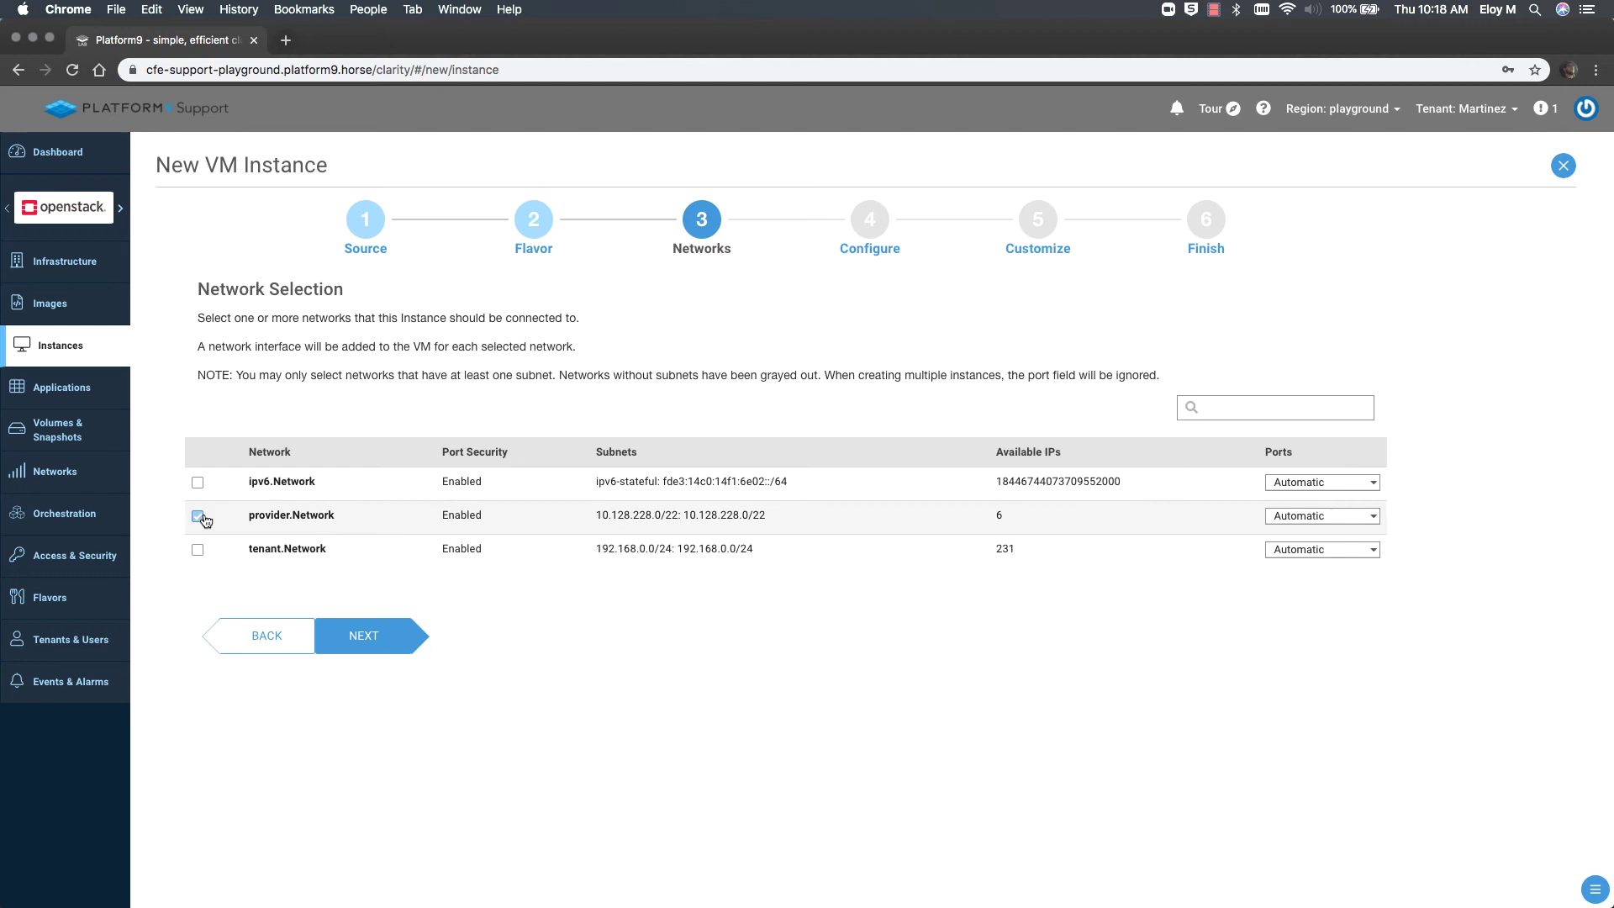
{"action": "left_click", "coordinate": [322, 626]}
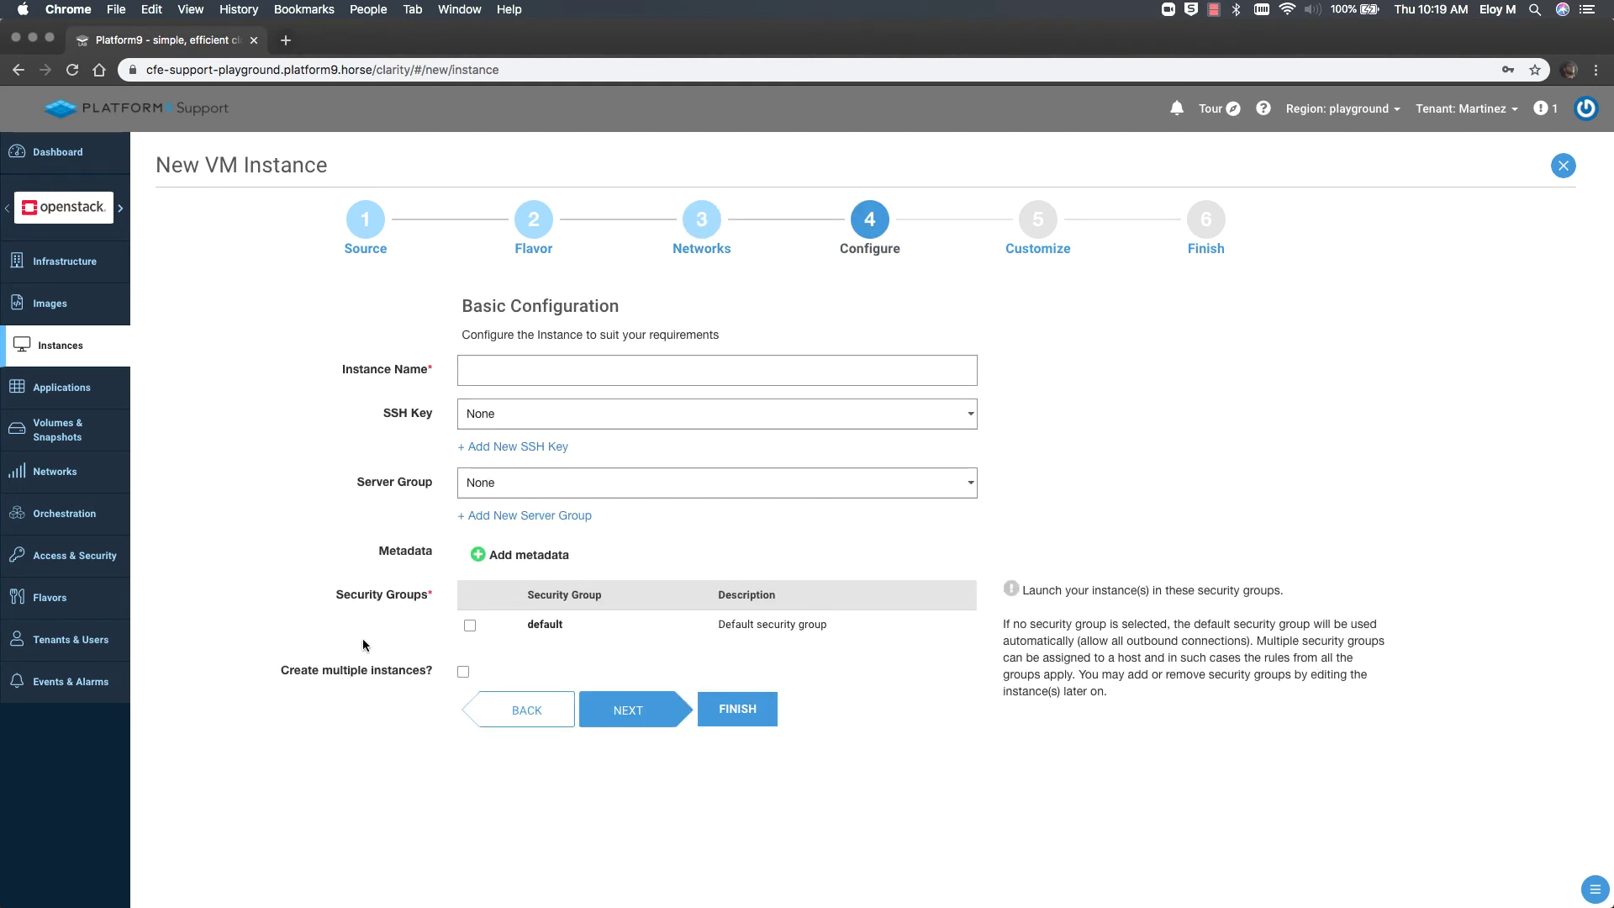
{"action": "left_click", "coordinate": [834, 370]}
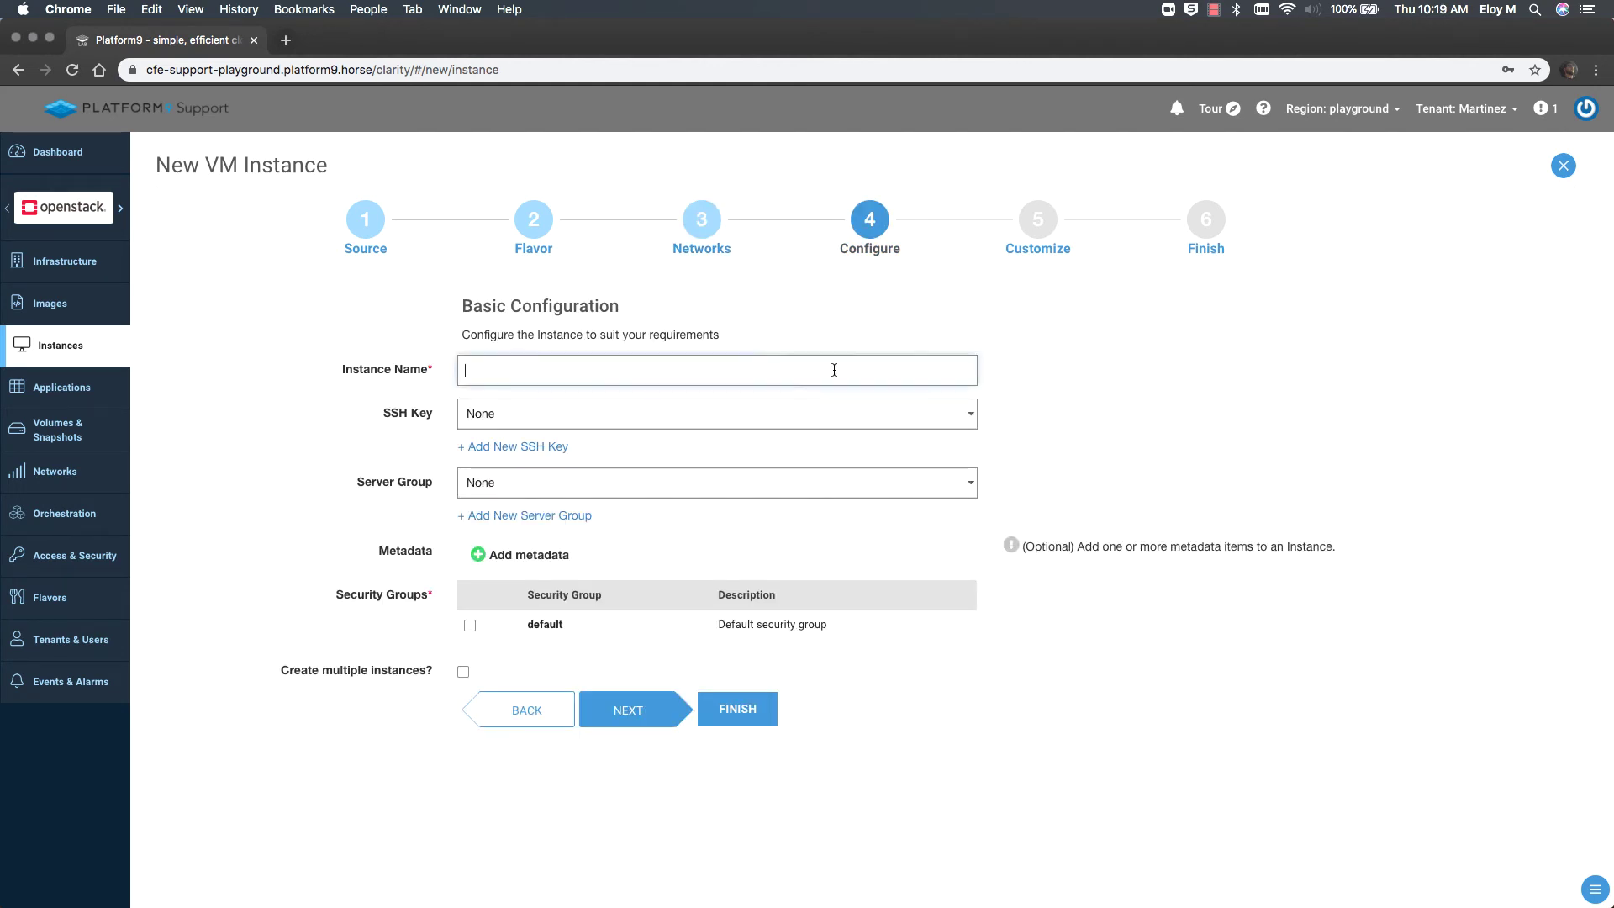
{"action": "left_click", "coordinate": [833, 370]}
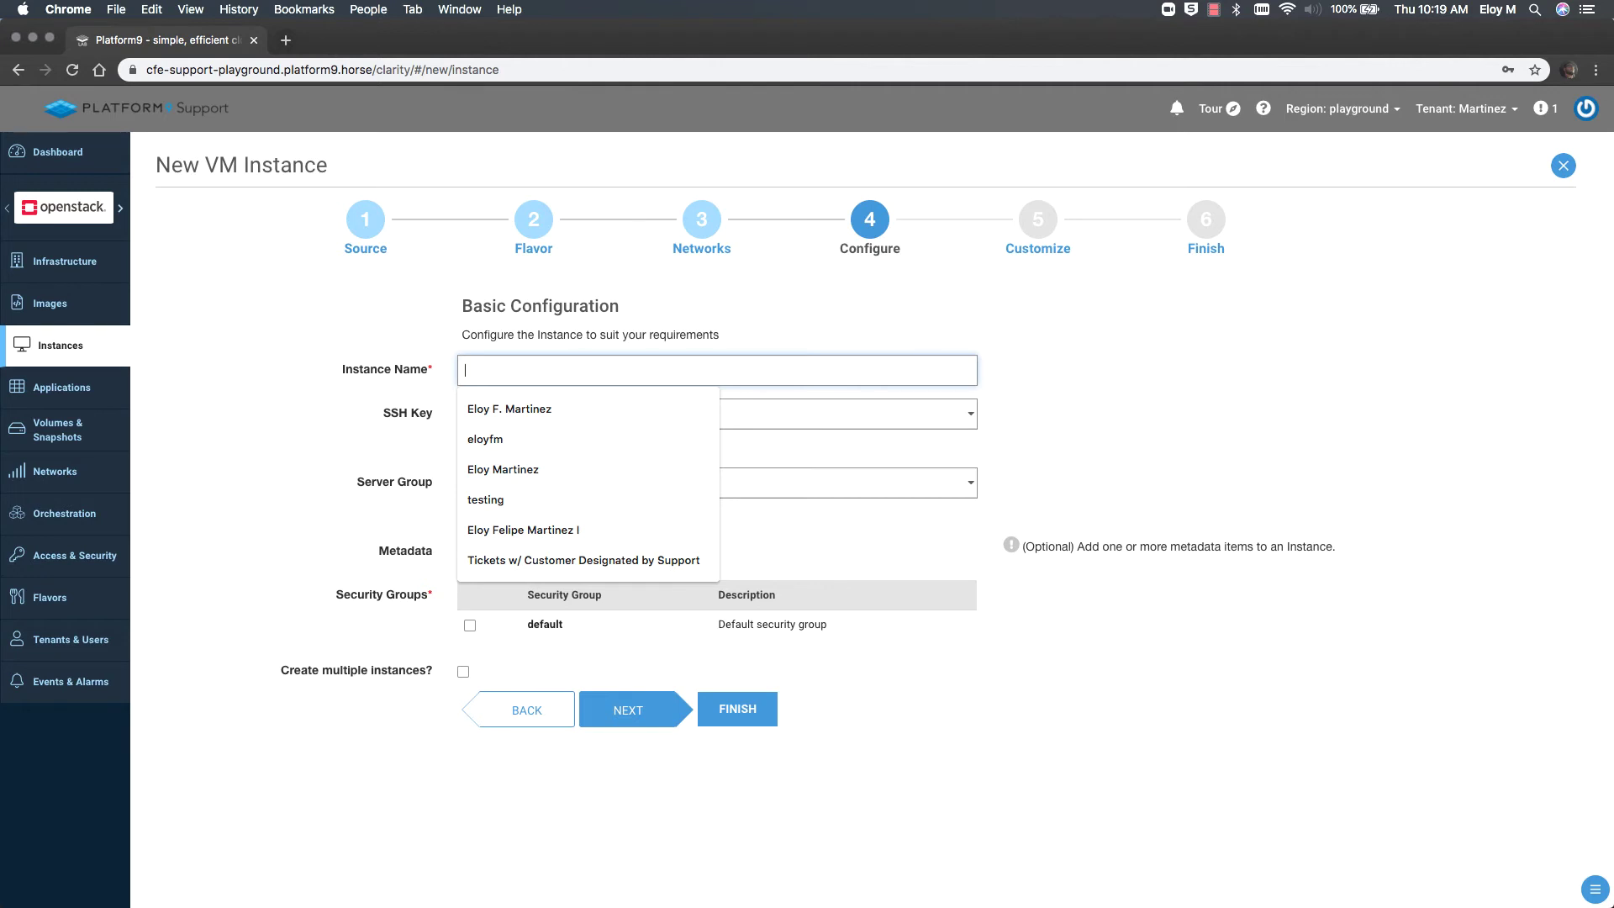
{"action": "type", "text": "te"}
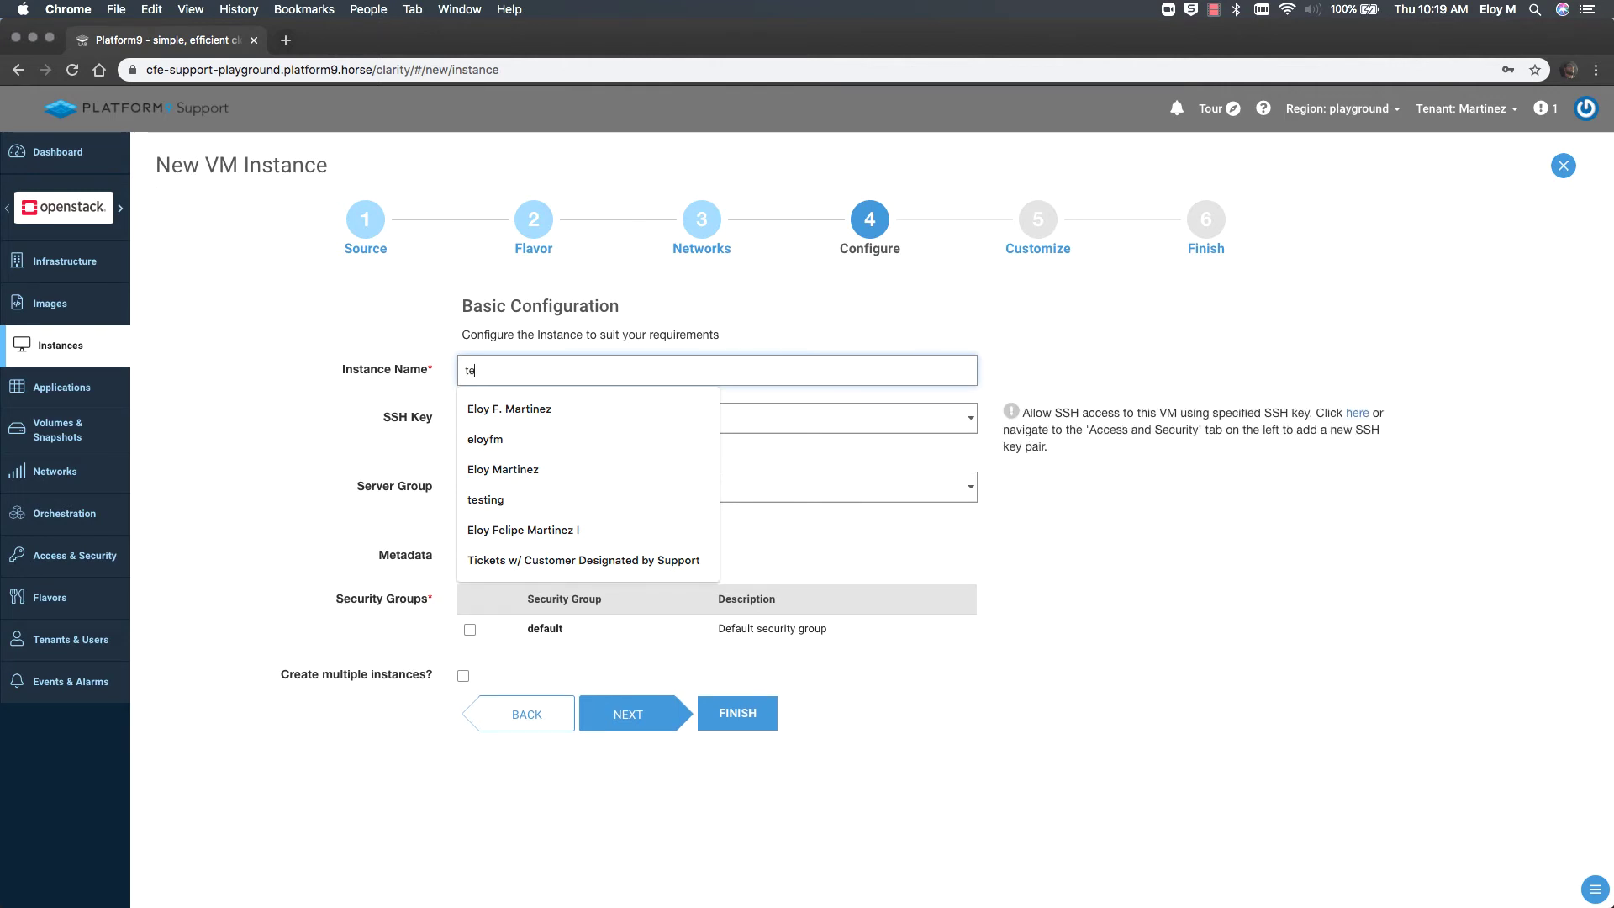
{"action": "type", "text": "sting"}
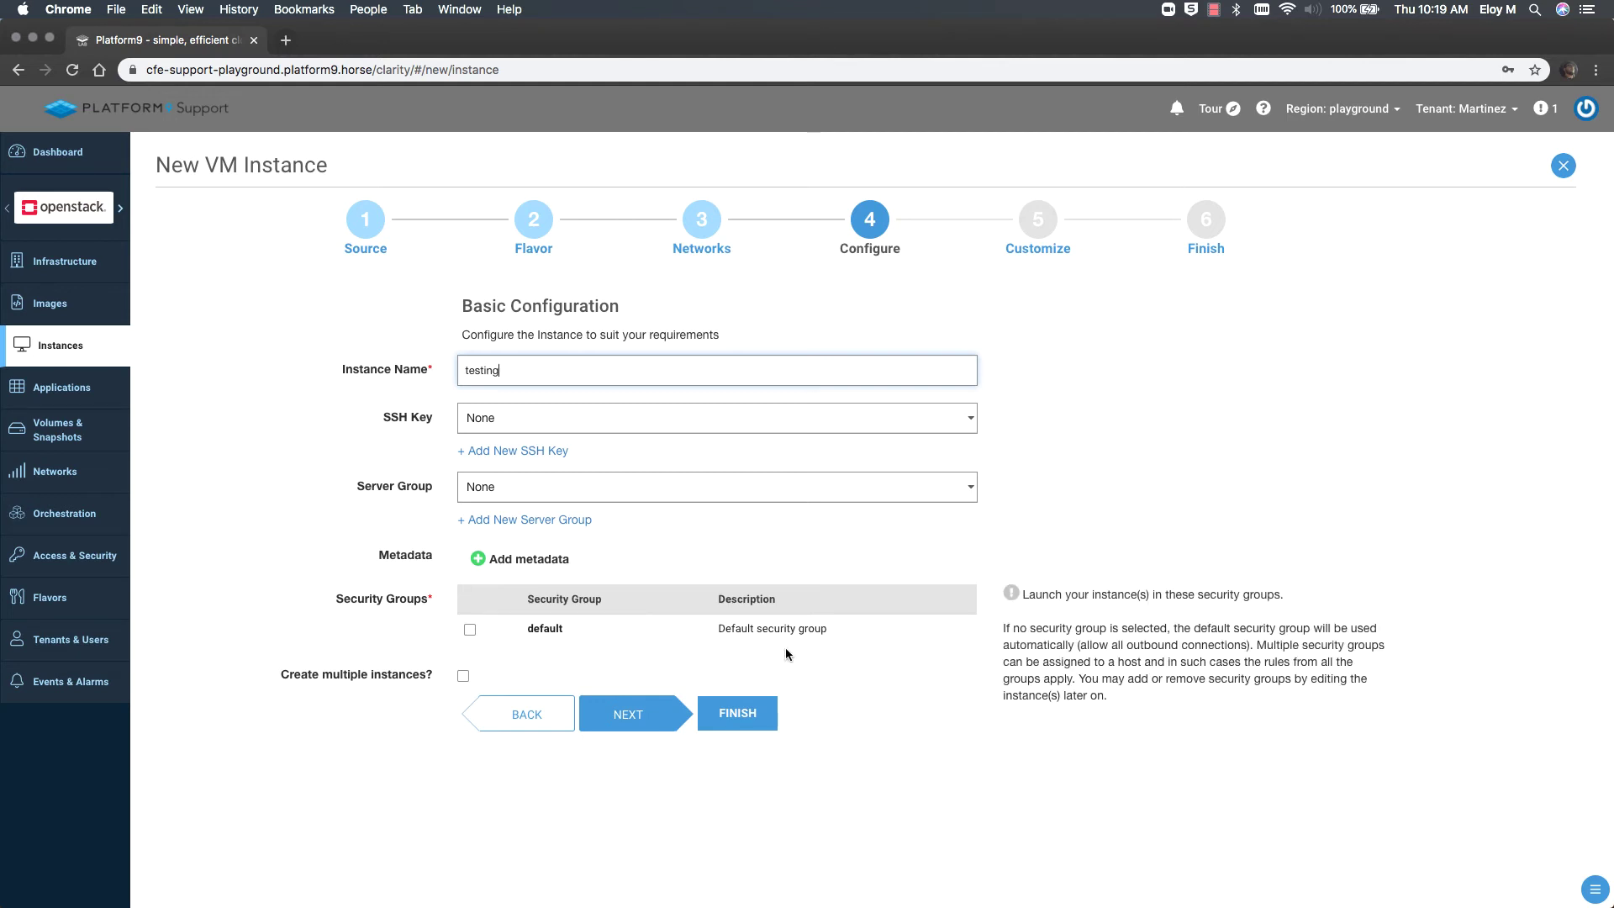
- Assign the existing public SSH key and the default security group to the instance, and continue to customization
{"action": "left_click", "coordinate": [542, 420]}
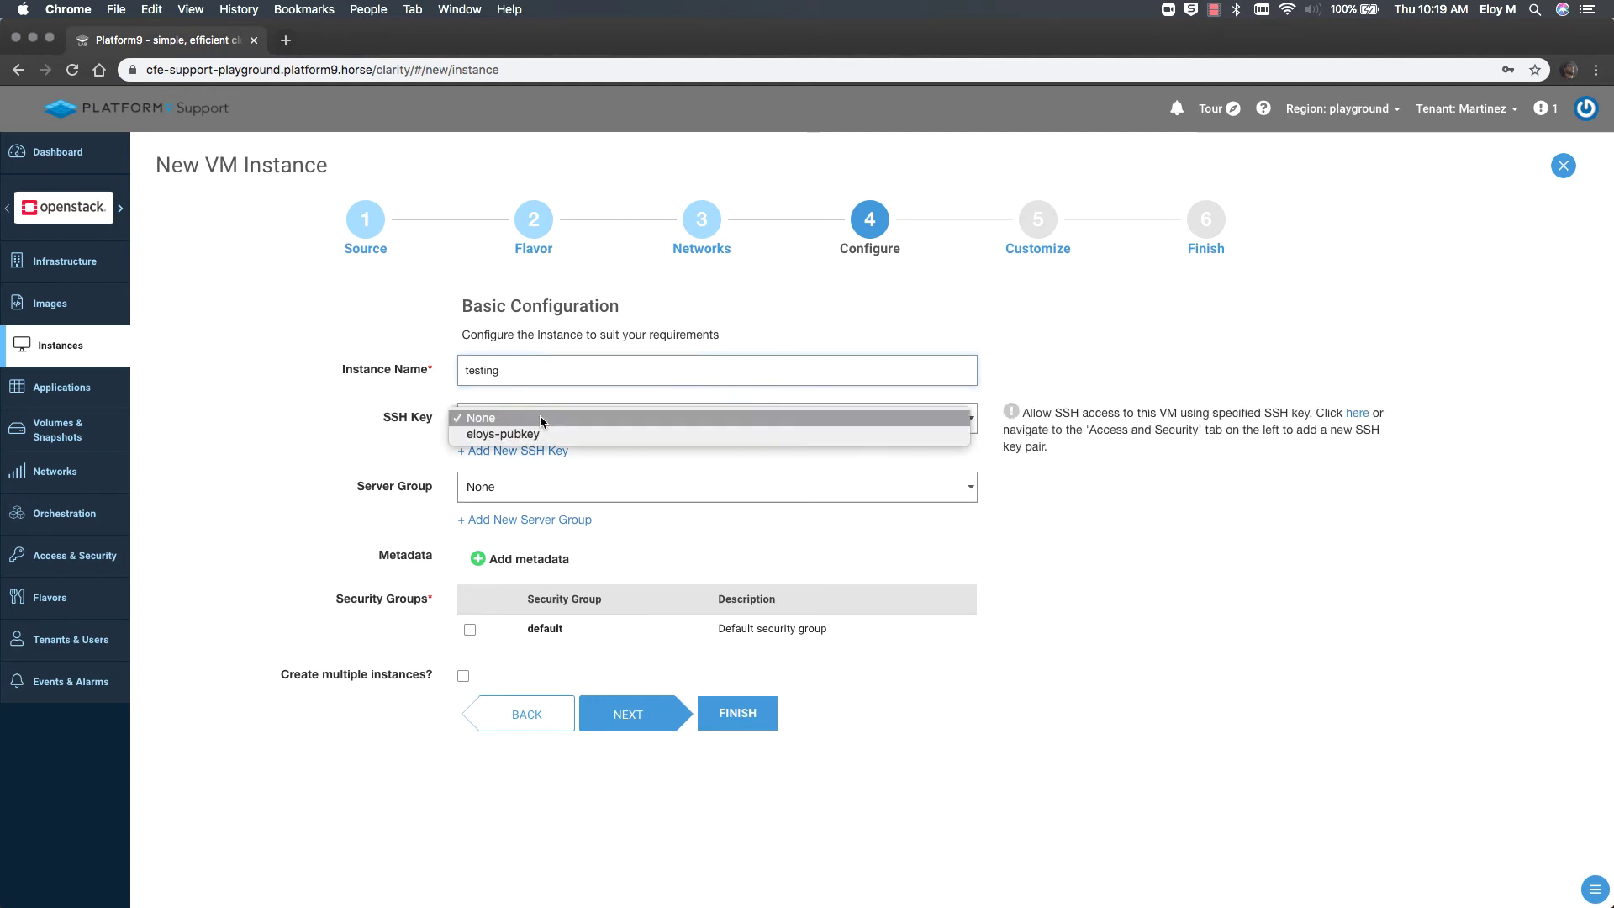
{"action": "left_click", "coordinate": [530, 437]}
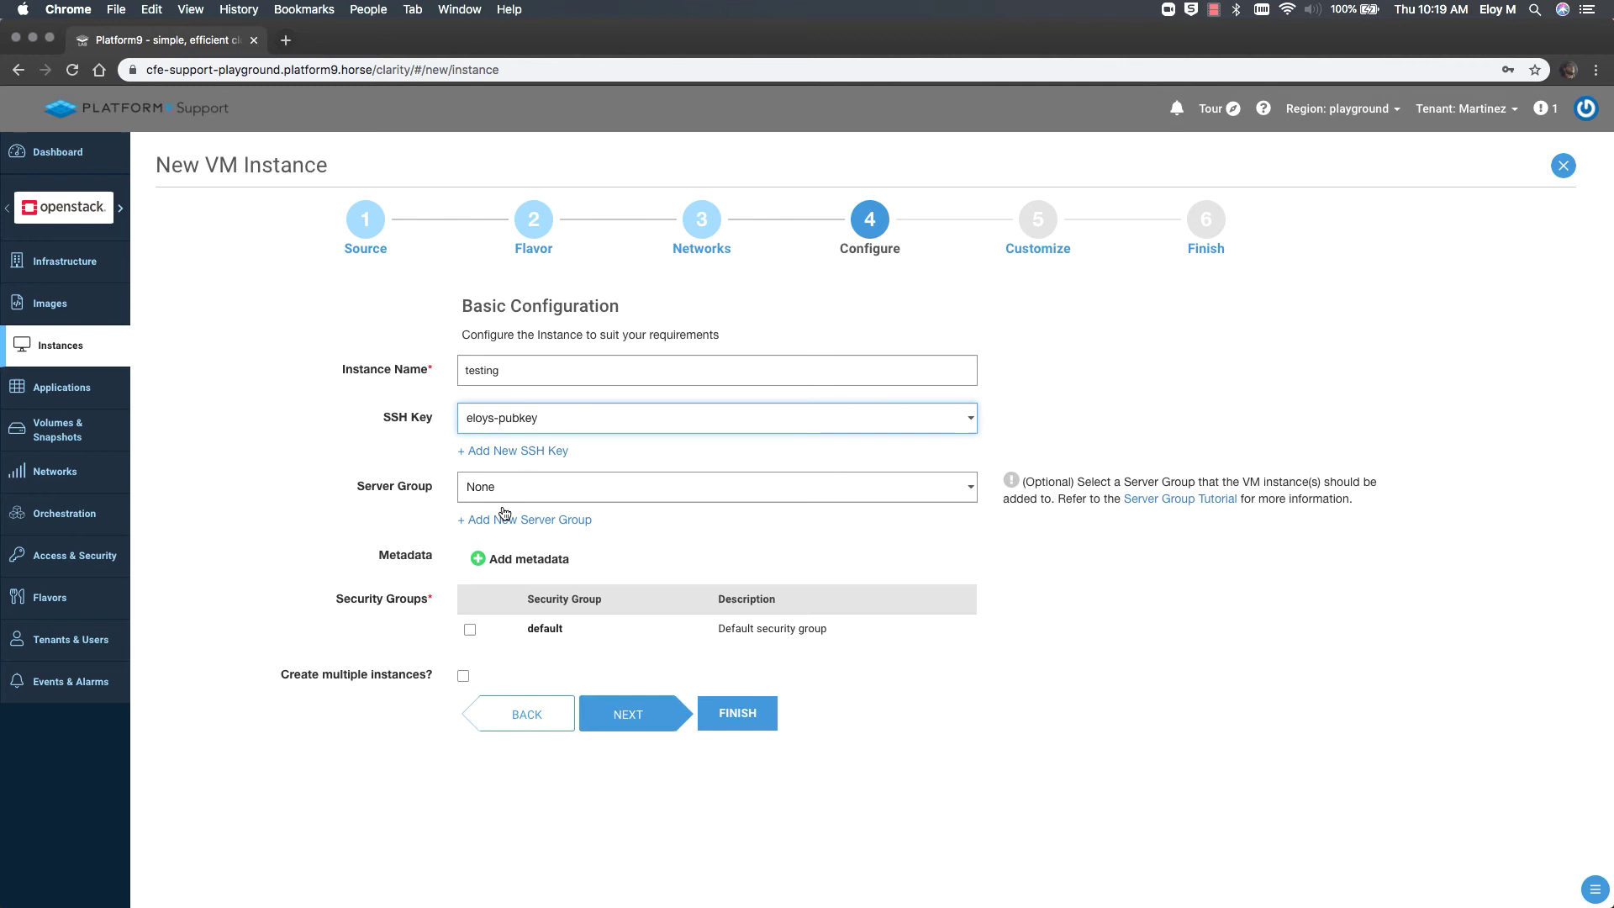
{"action": "left_click", "coordinate": [470, 631]}
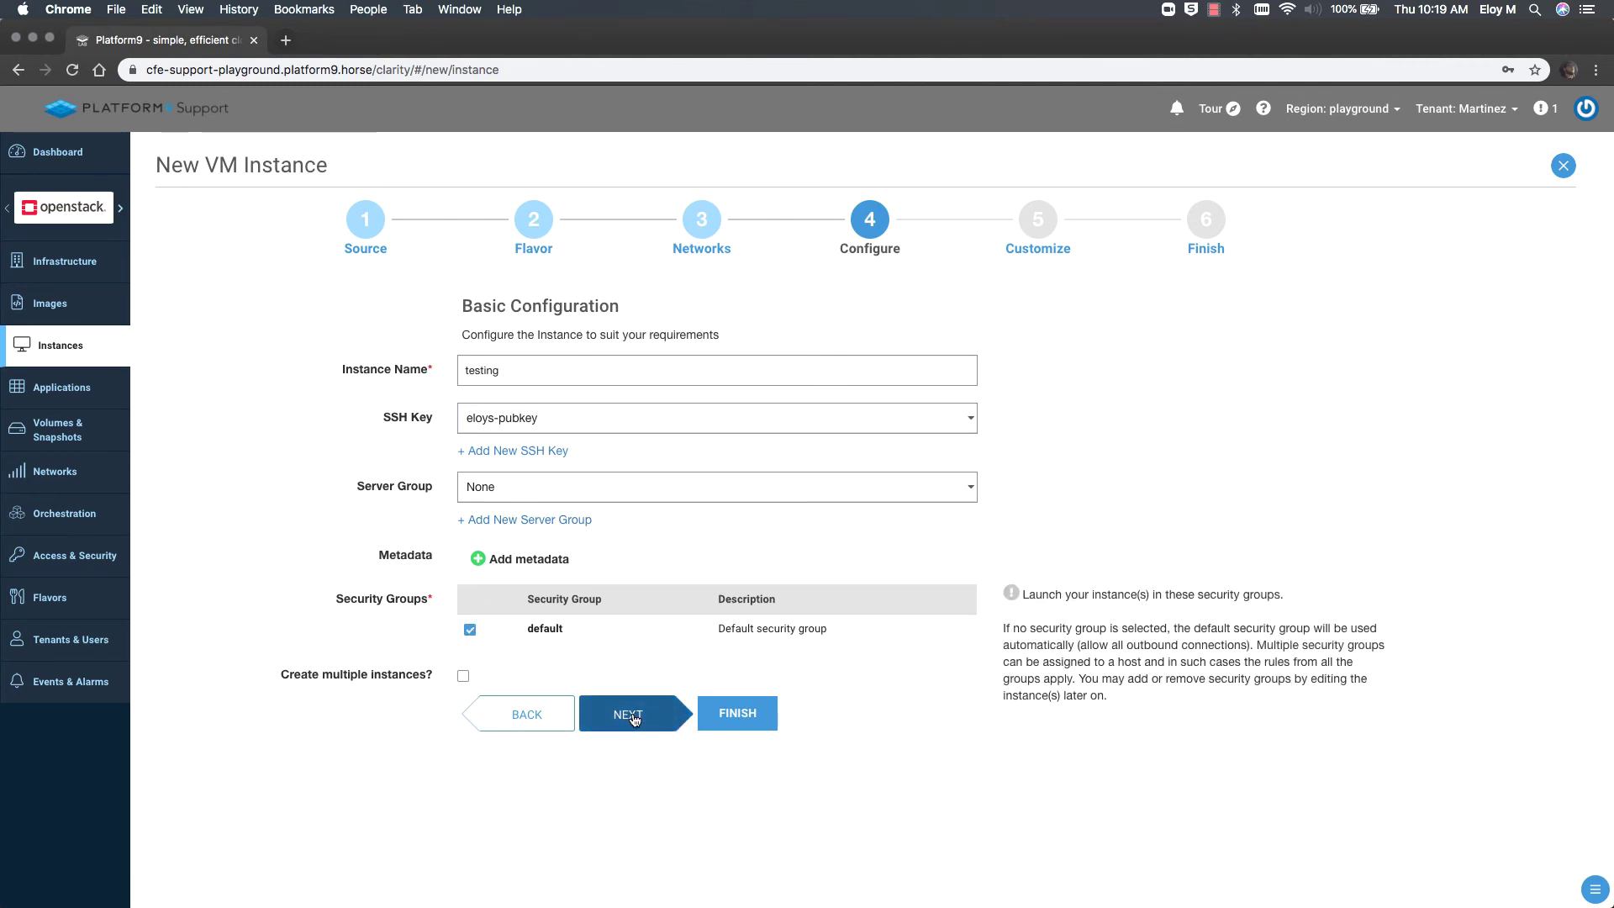
{"action": "left_click", "coordinate": [632, 716]}
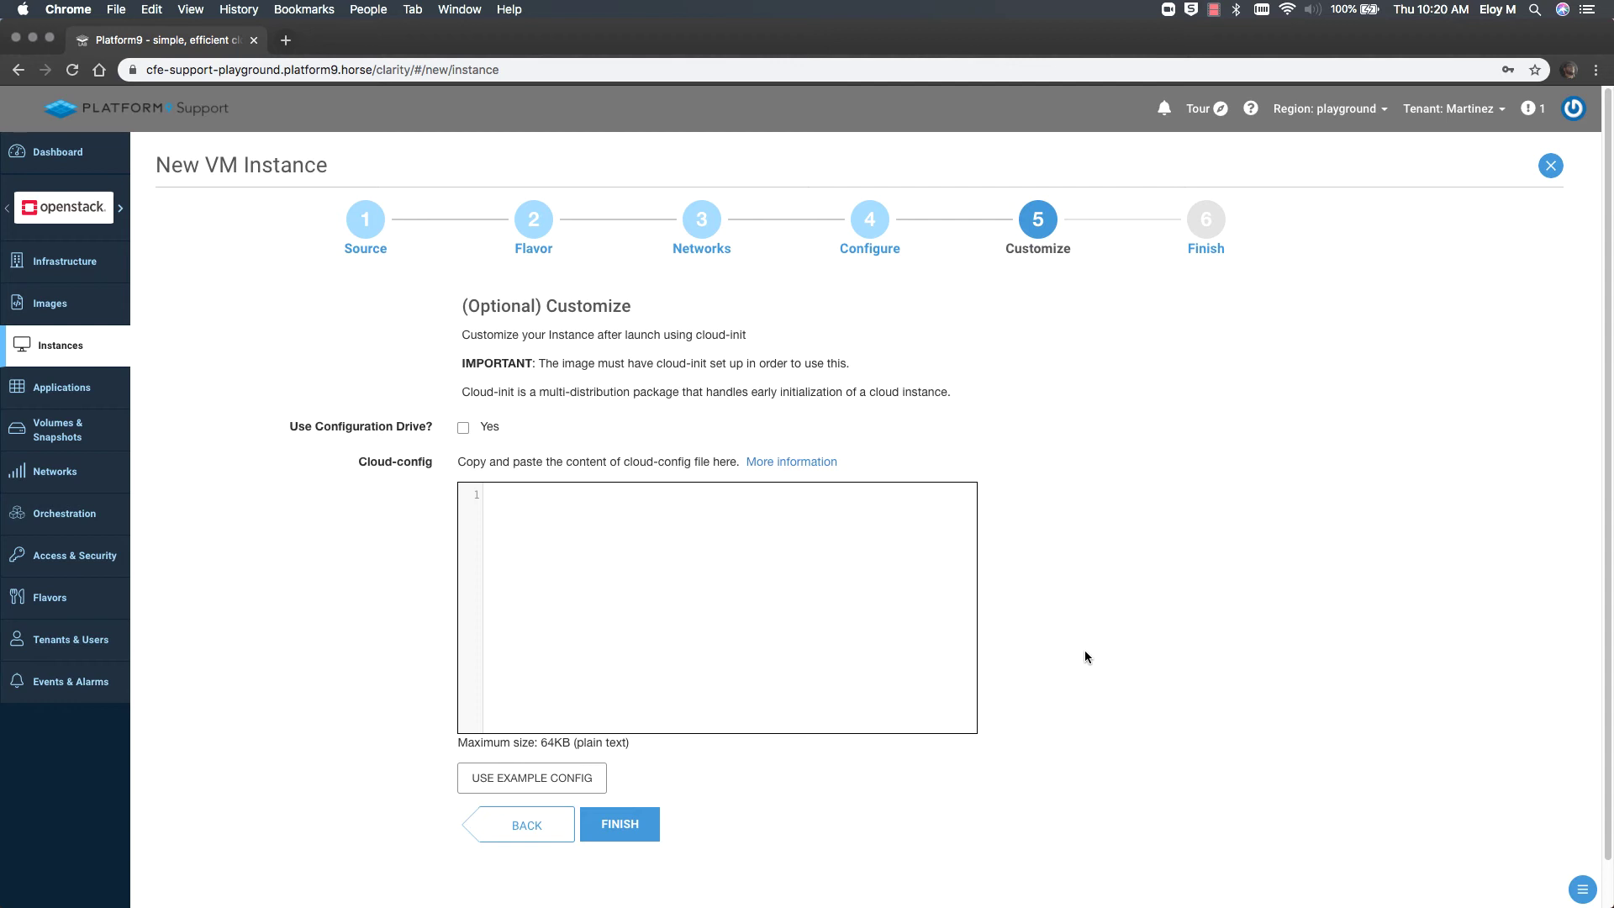
- Create the instance without any cloud-init customization and return to the instance list
{"action": "left_click", "coordinate": [623, 824]}
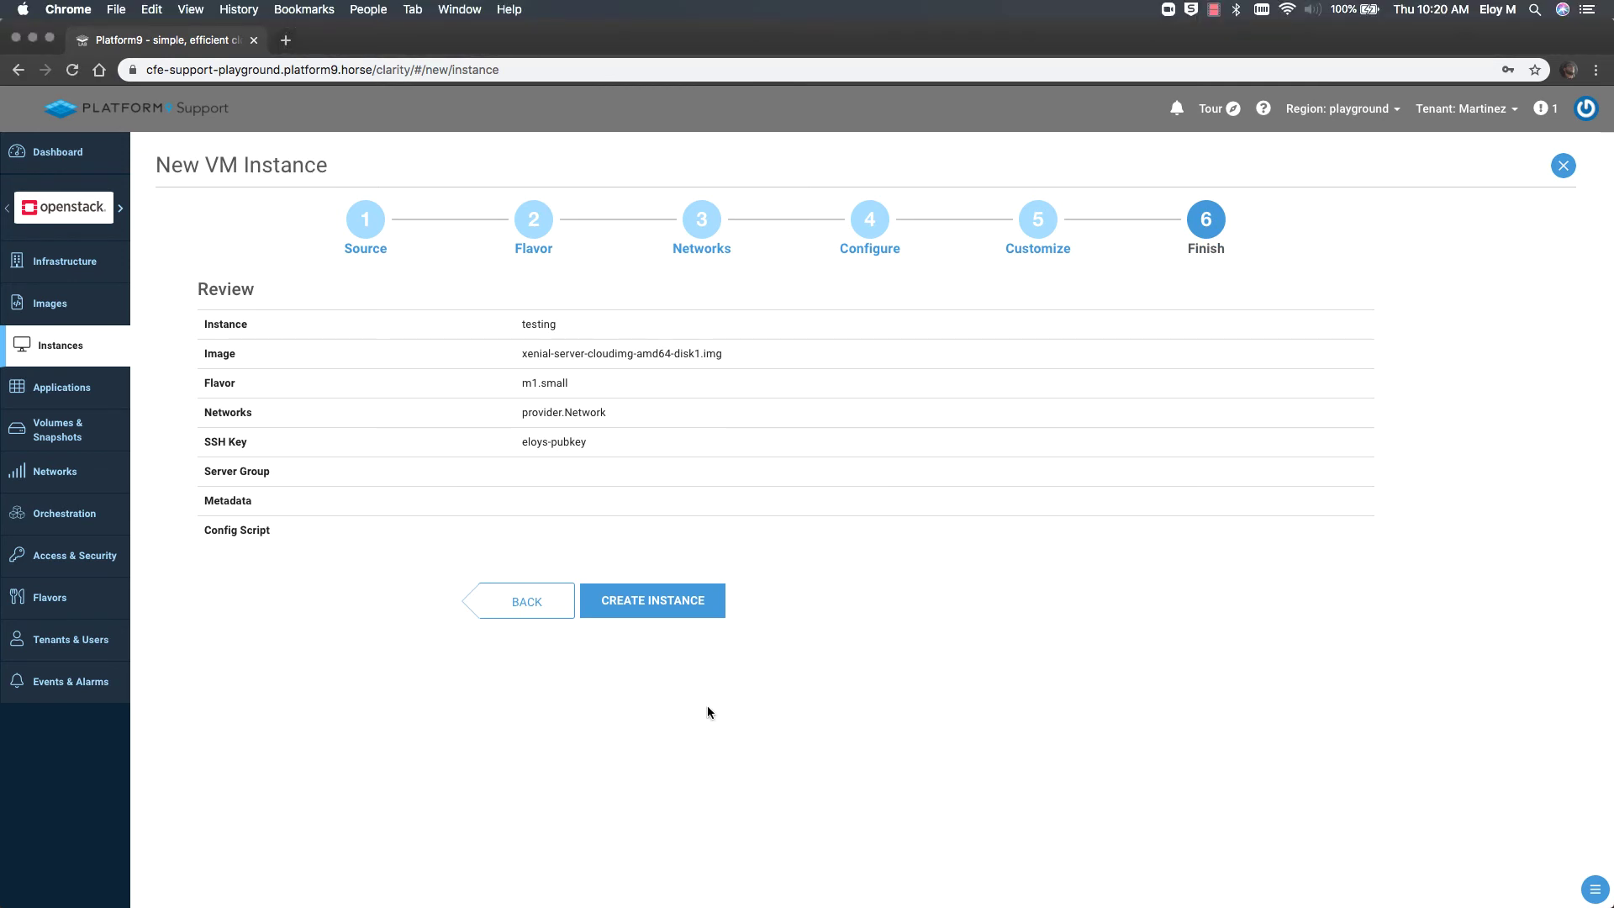
{"action": "left_click", "coordinate": [668, 617]}
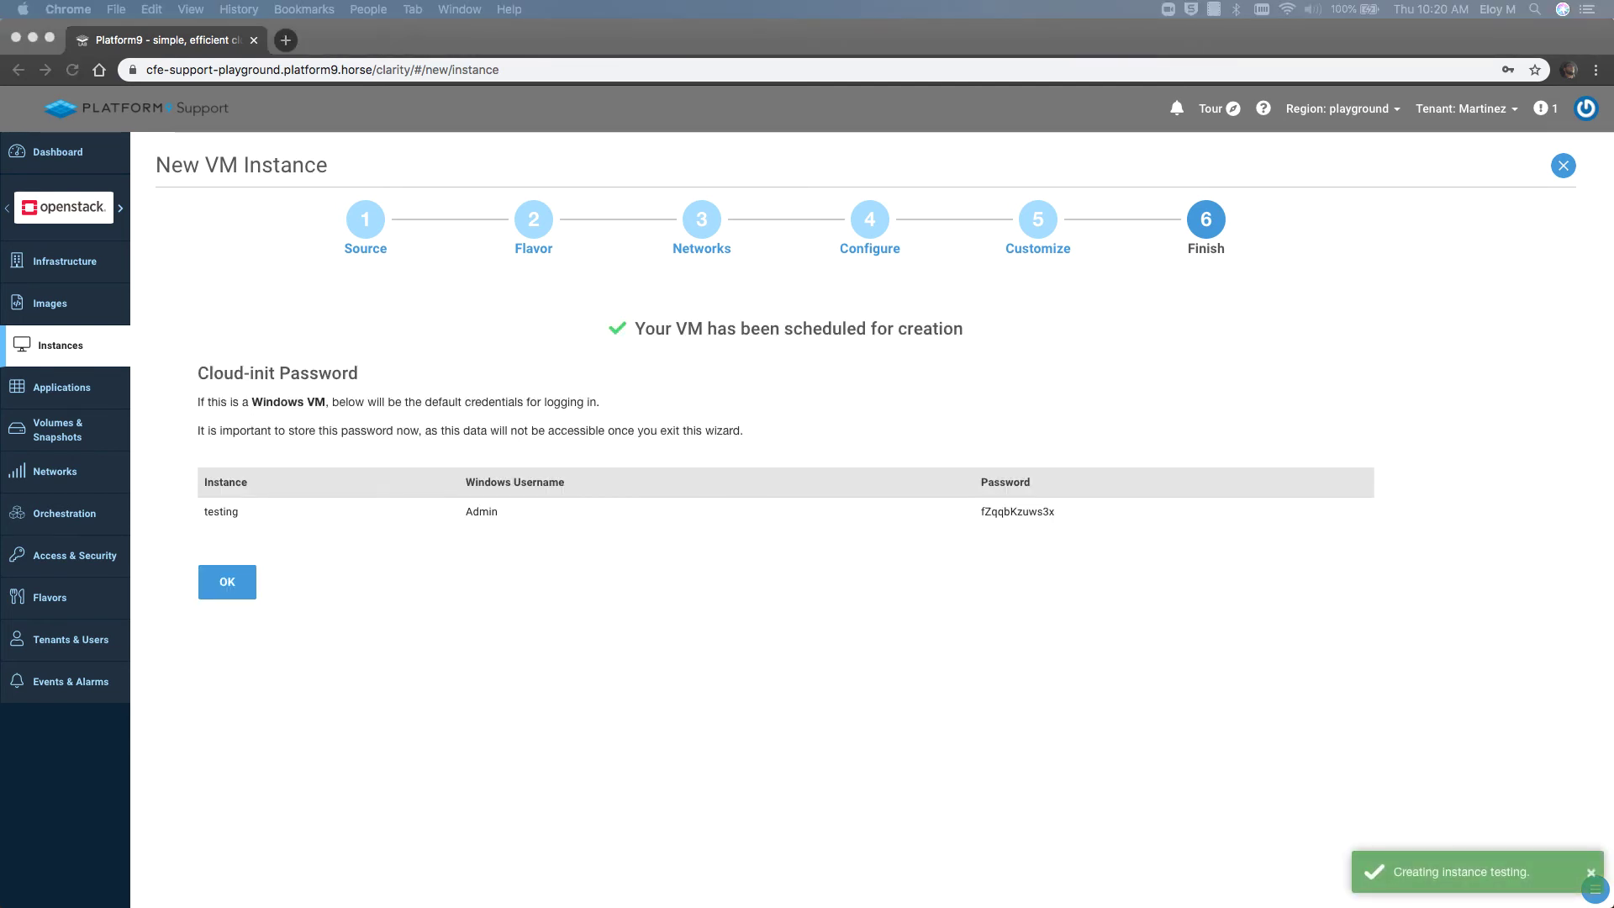
{"action": "left_click", "coordinate": [1064, 730]}
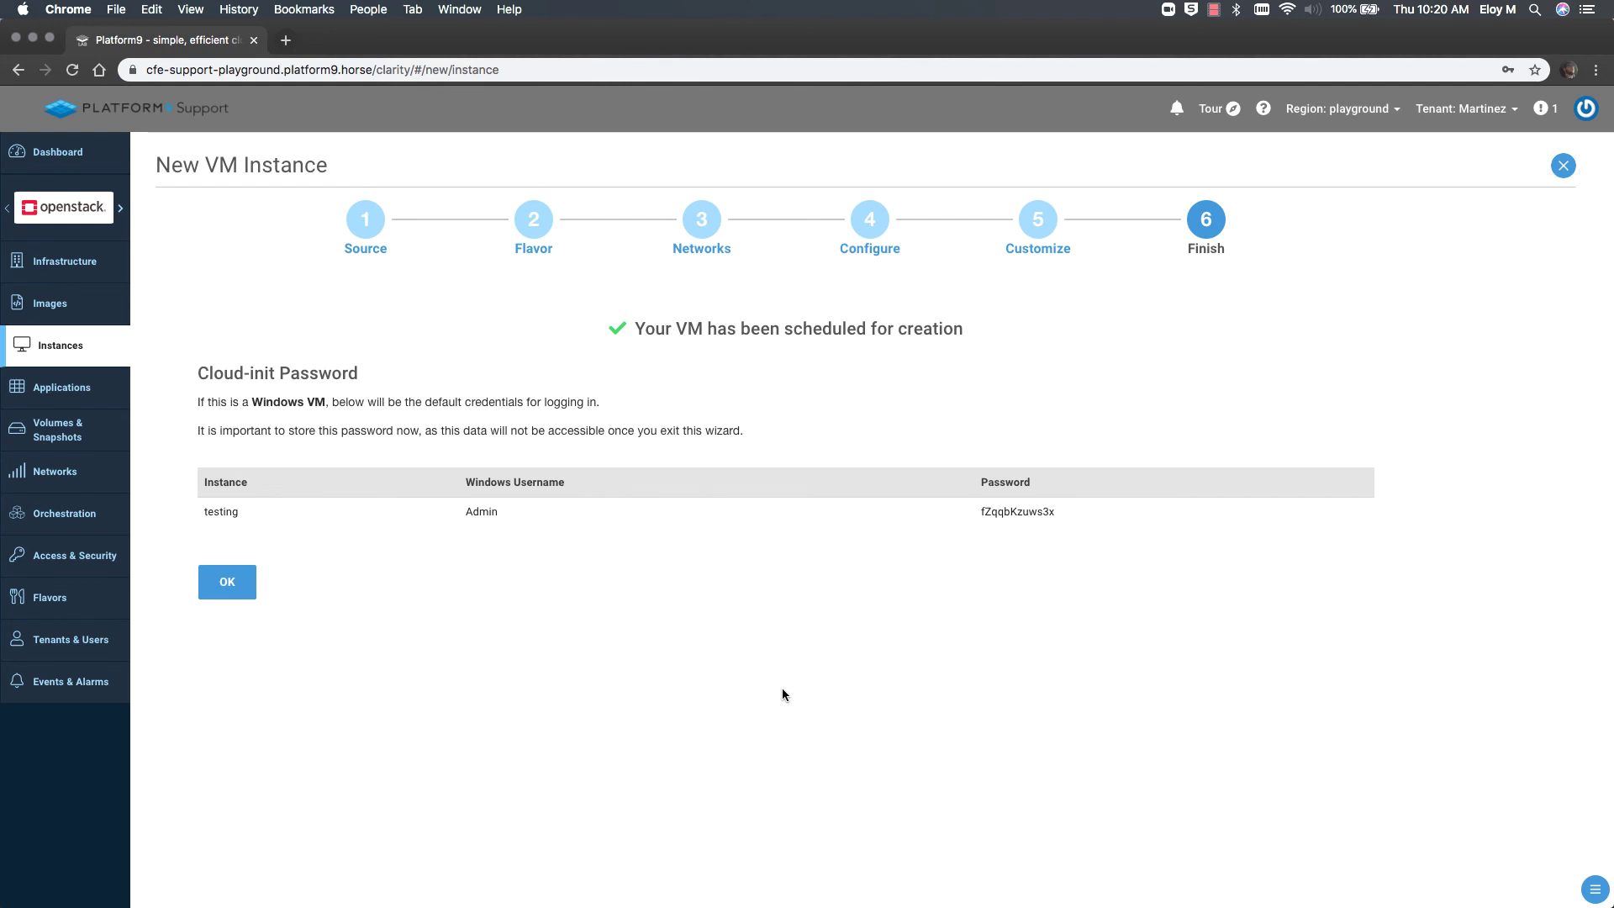
{"action": "left_click", "coordinate": [220, 580]}
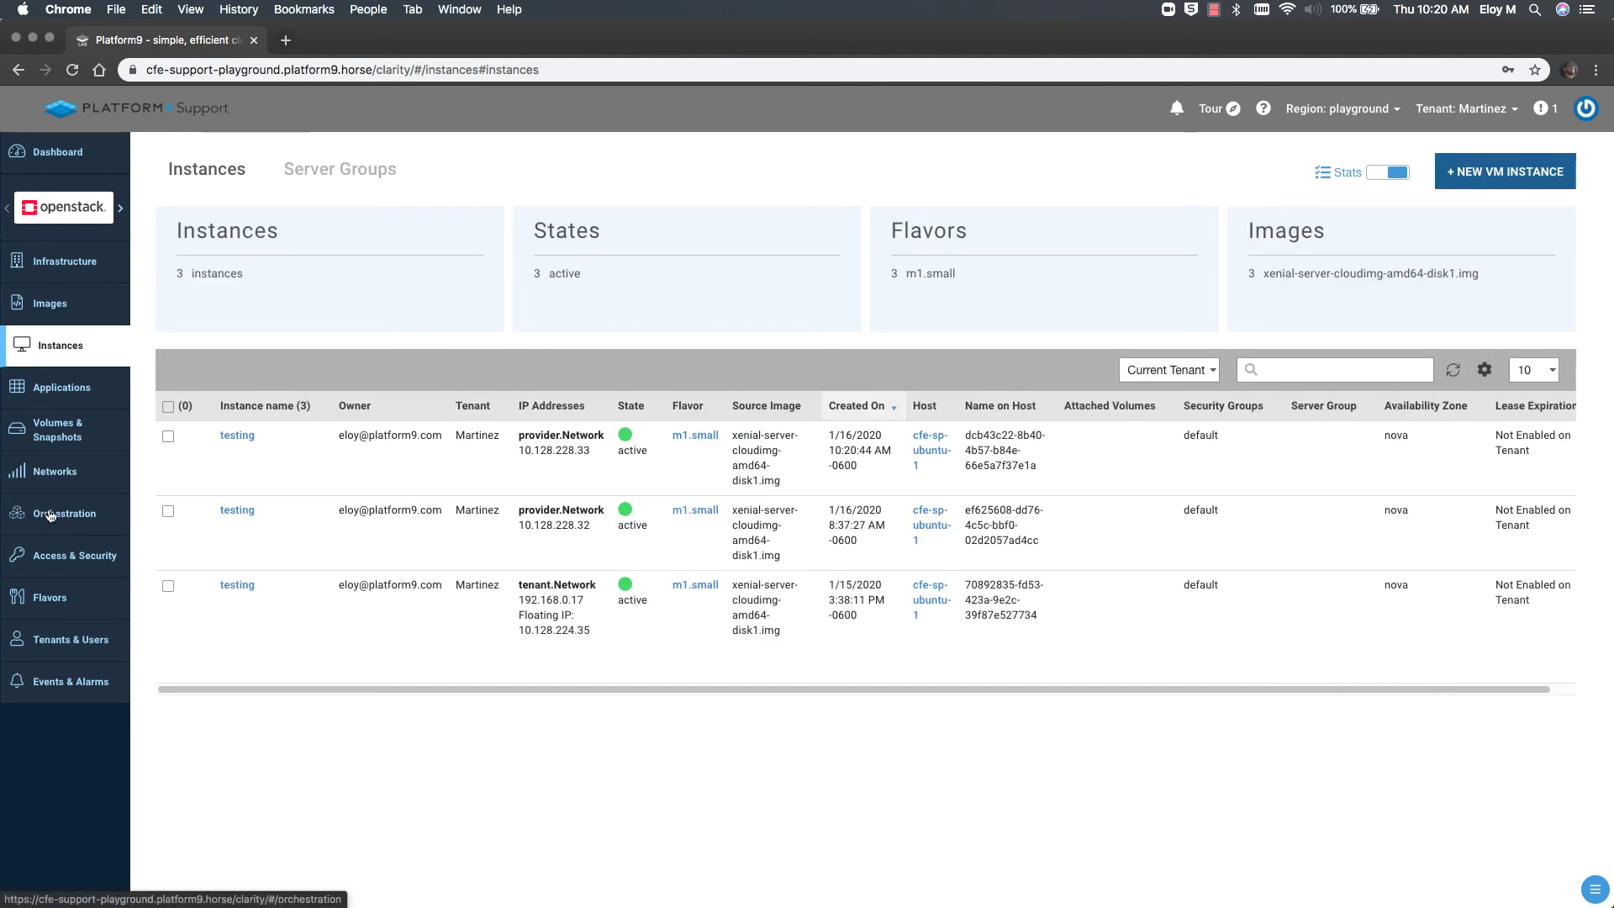
- Open the default security group for editing from the network security groups
{"action": "left_click", "coordinate": [57, 489]}
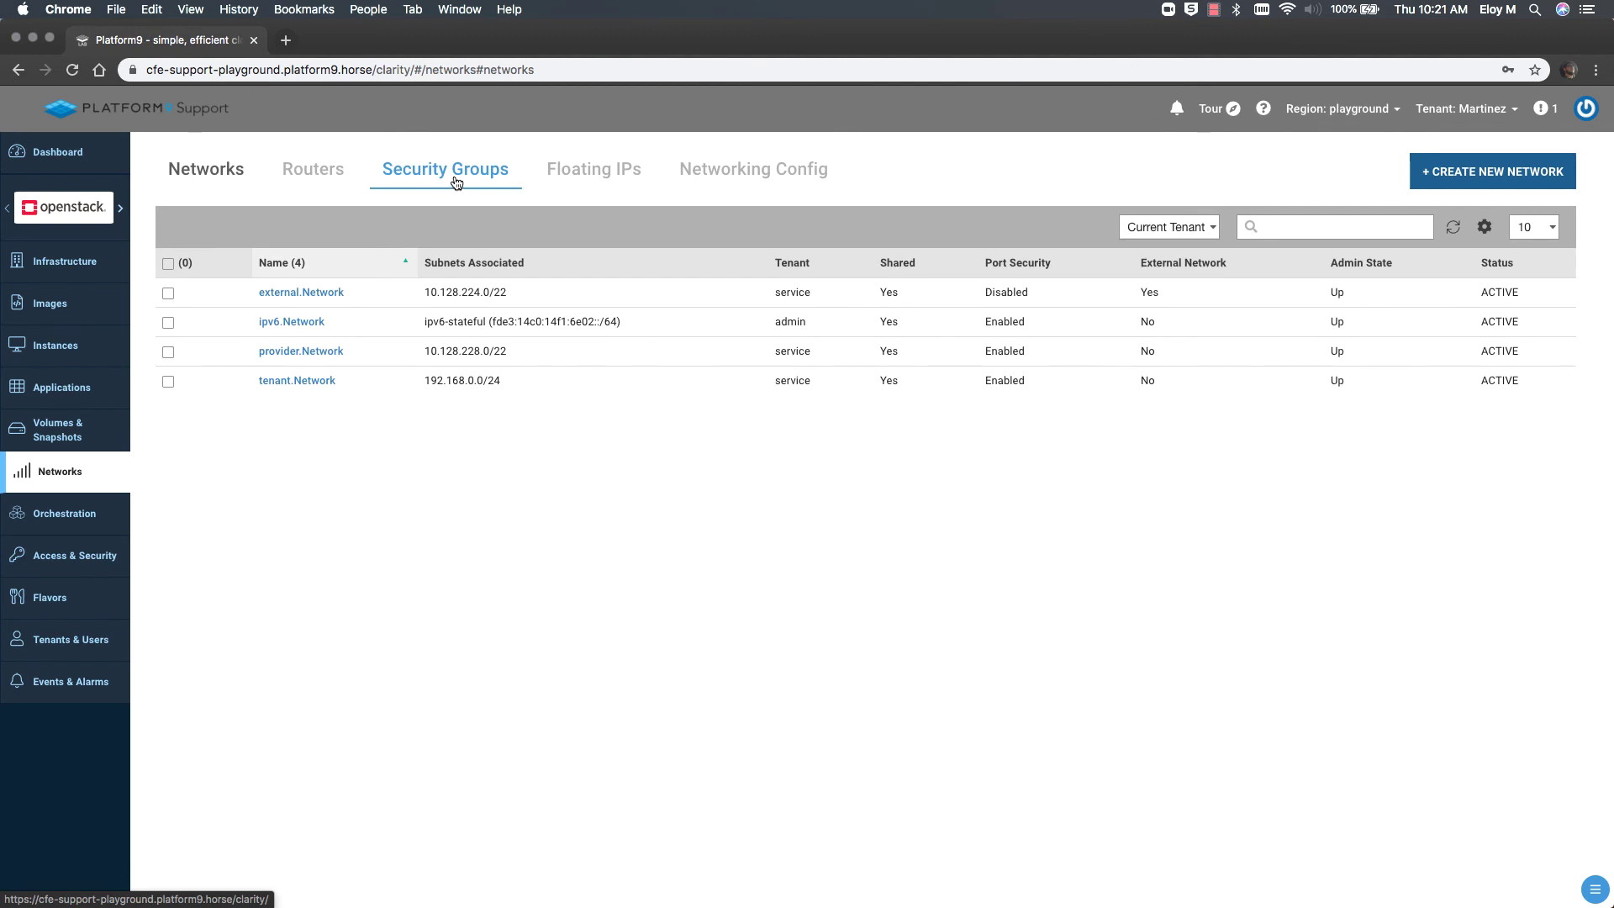
{"action": "left_click", "coordinate": [457, 183]}
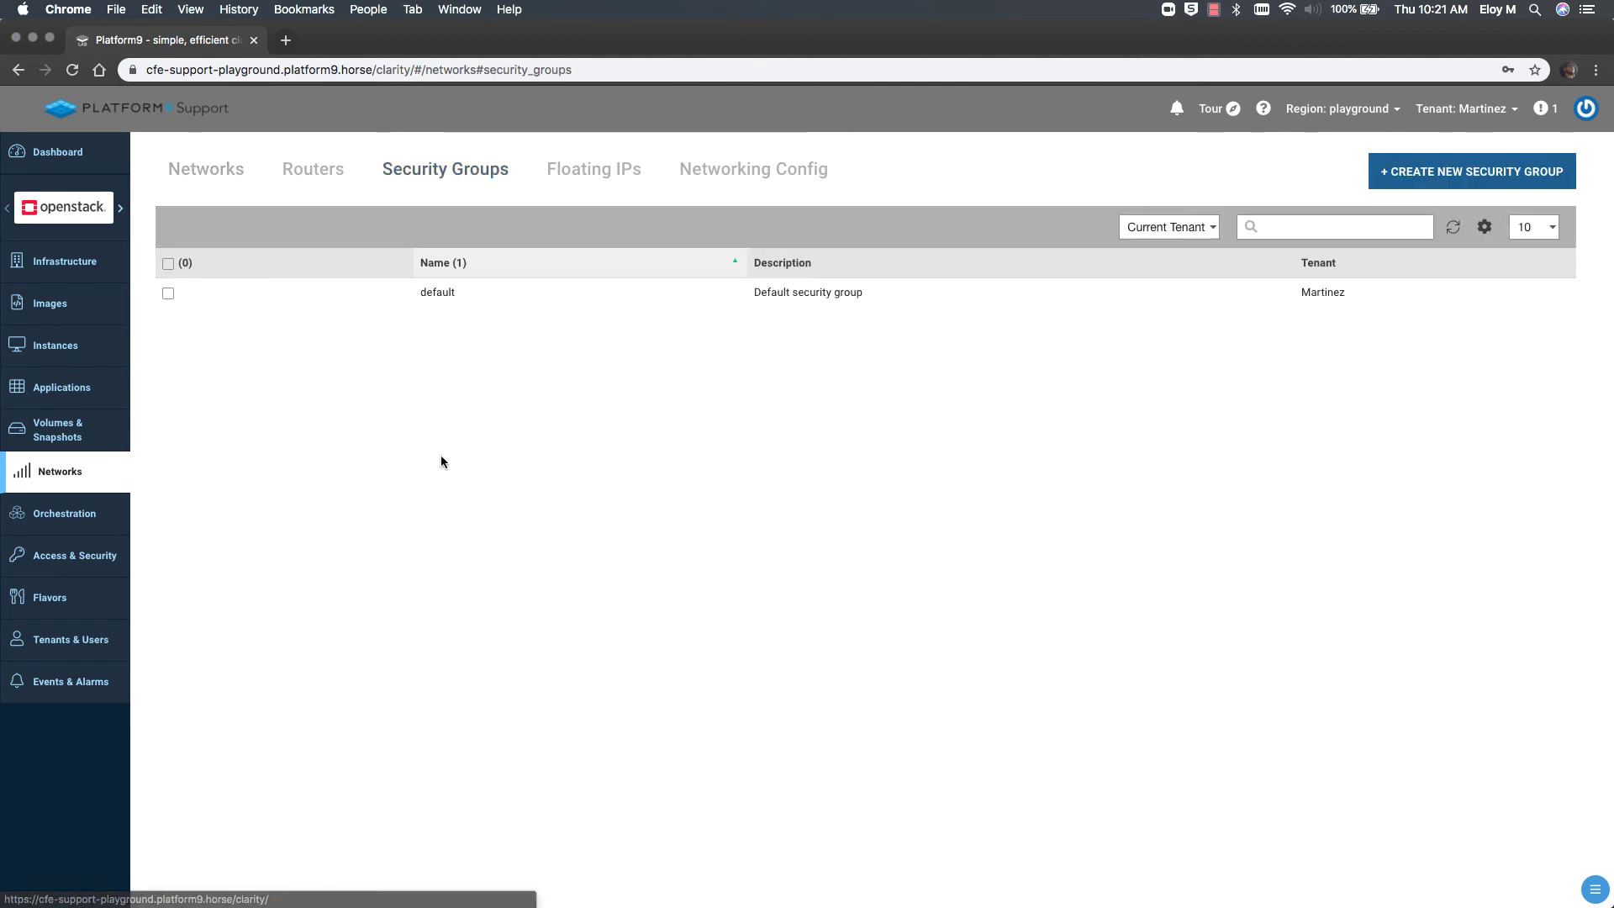
{"action": "left_click", "coordinate": [180, 299]}
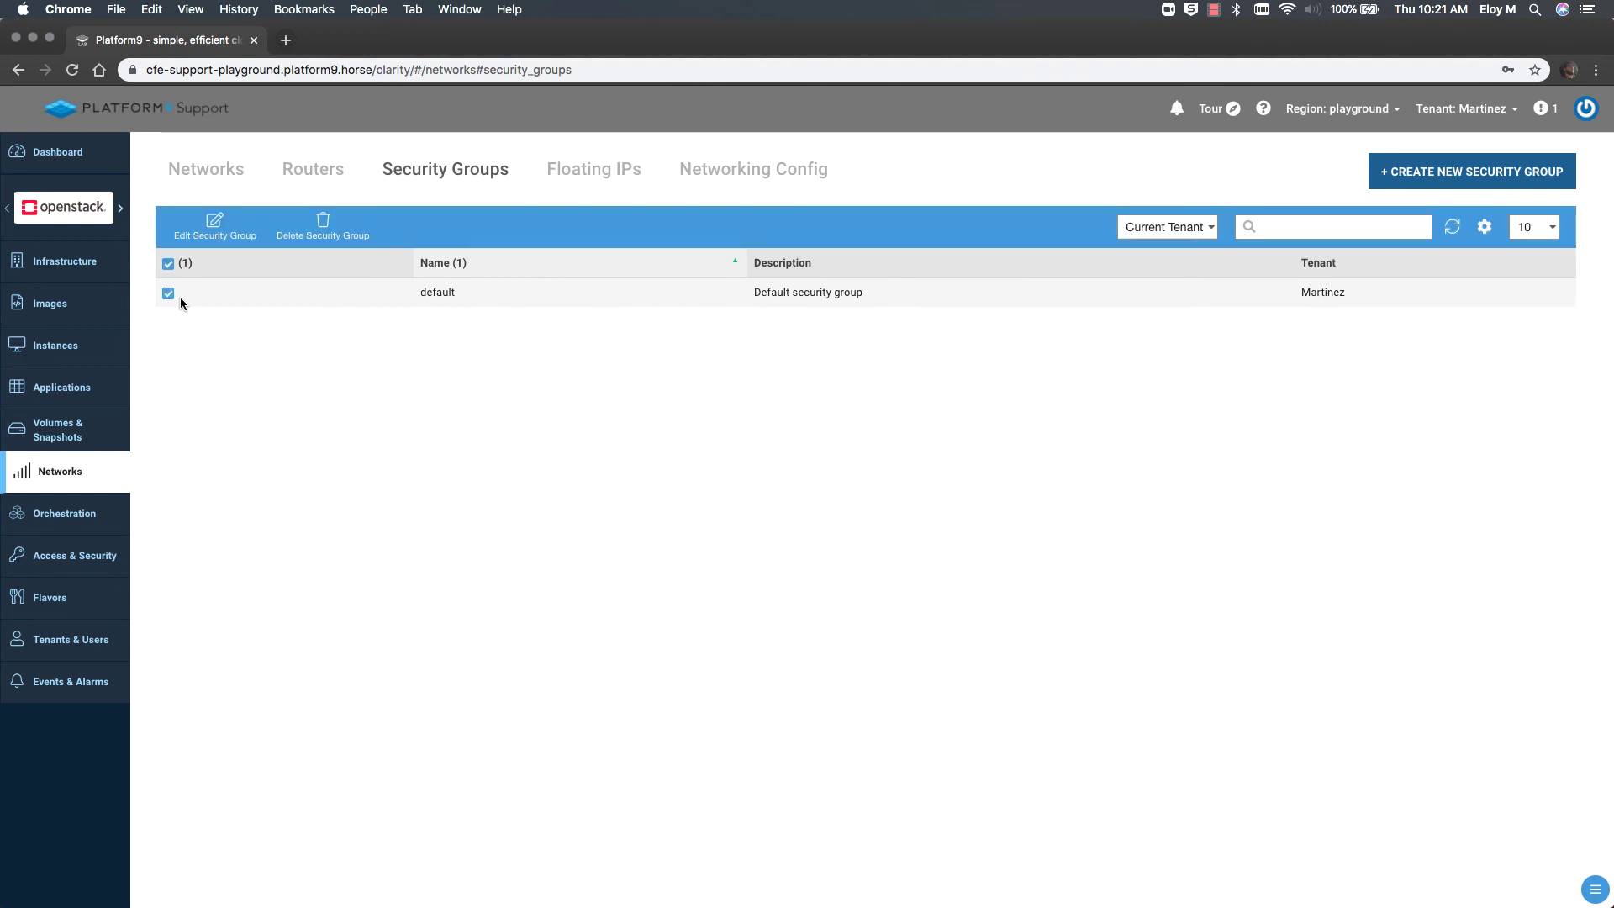
{"action": "left_click", "coordinate": [216, 231]}
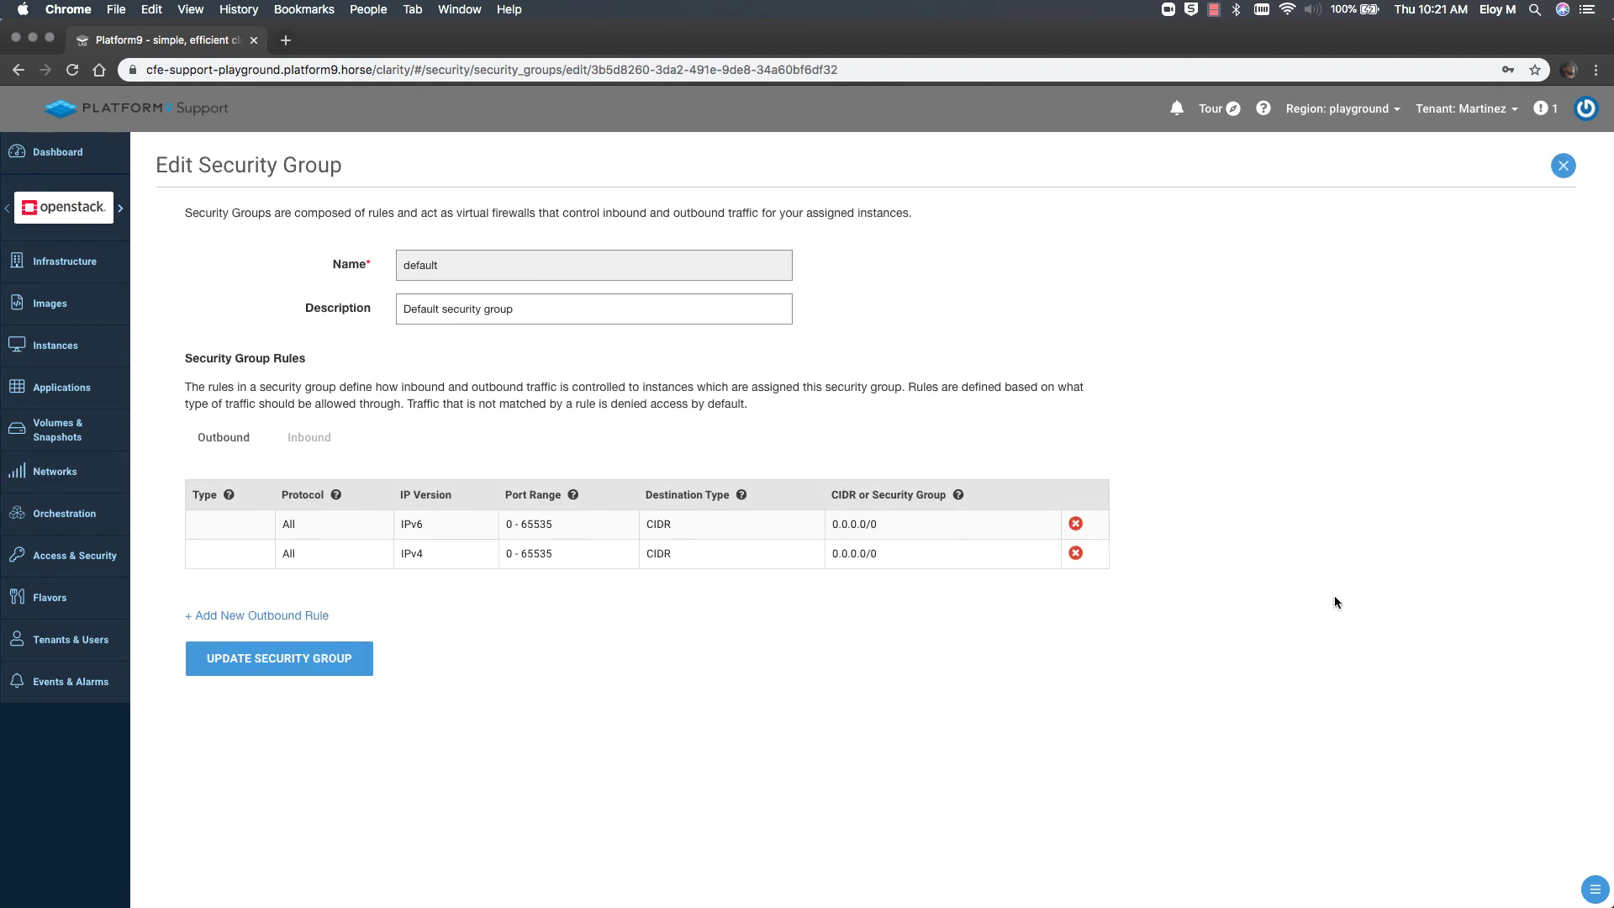